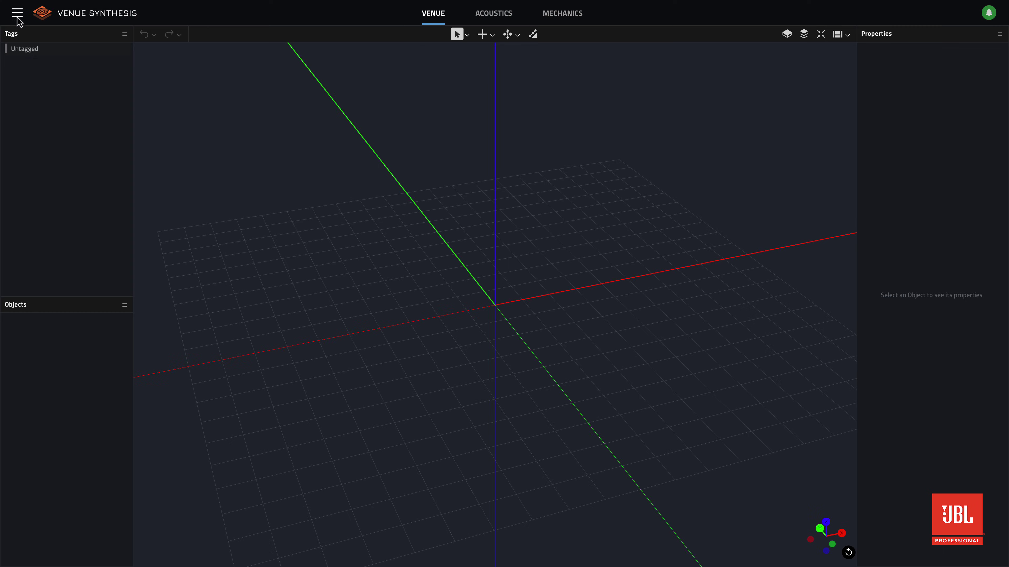
# Switch the user interface theme to Light in the application settings
pyautogui.click(17, 16)
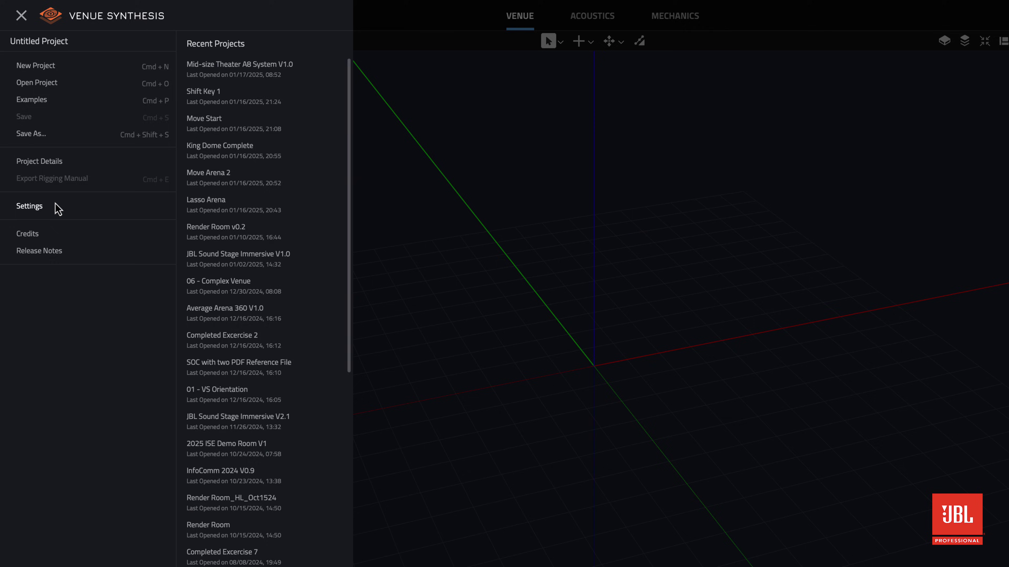
pyautogui.click(56, 206)
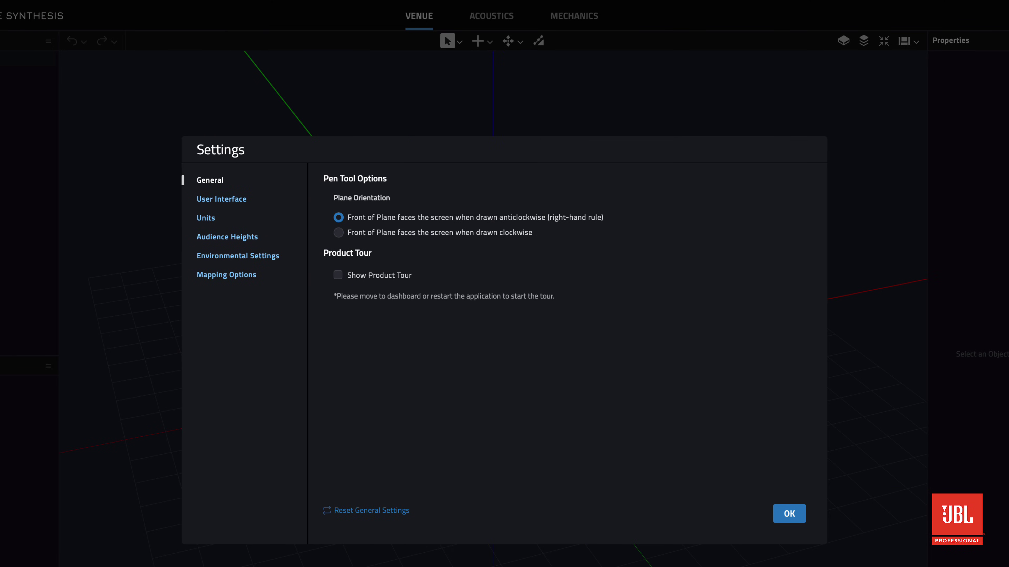
pyautogui.click(254, 201)
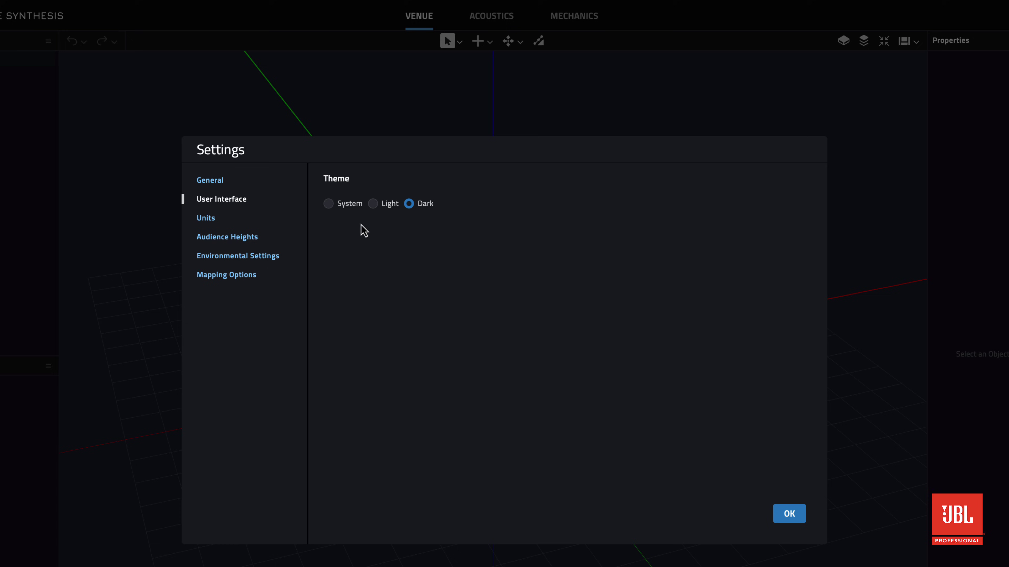
pyautogui.click(373, 206)
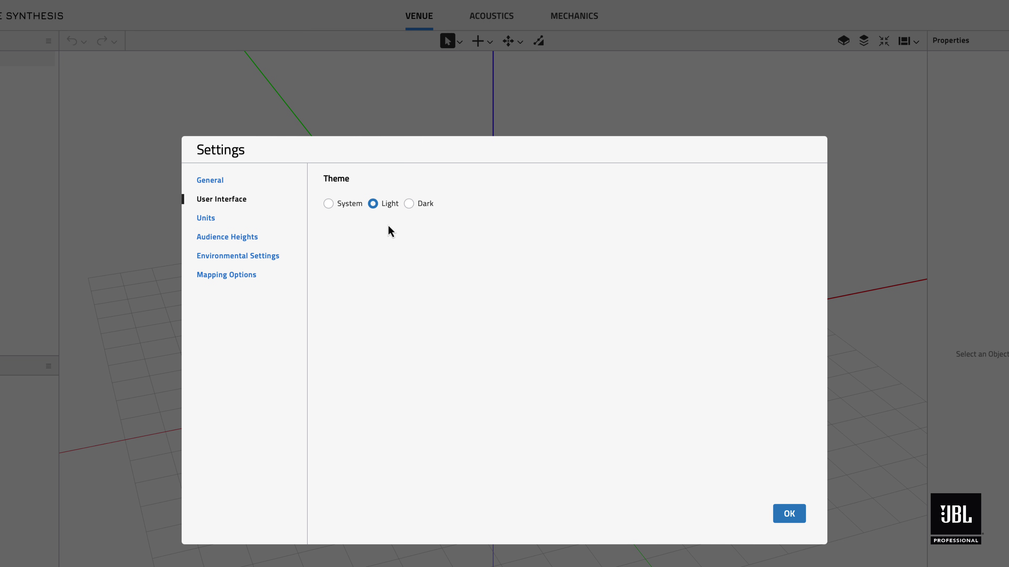
pyautogui.click(789, 514)
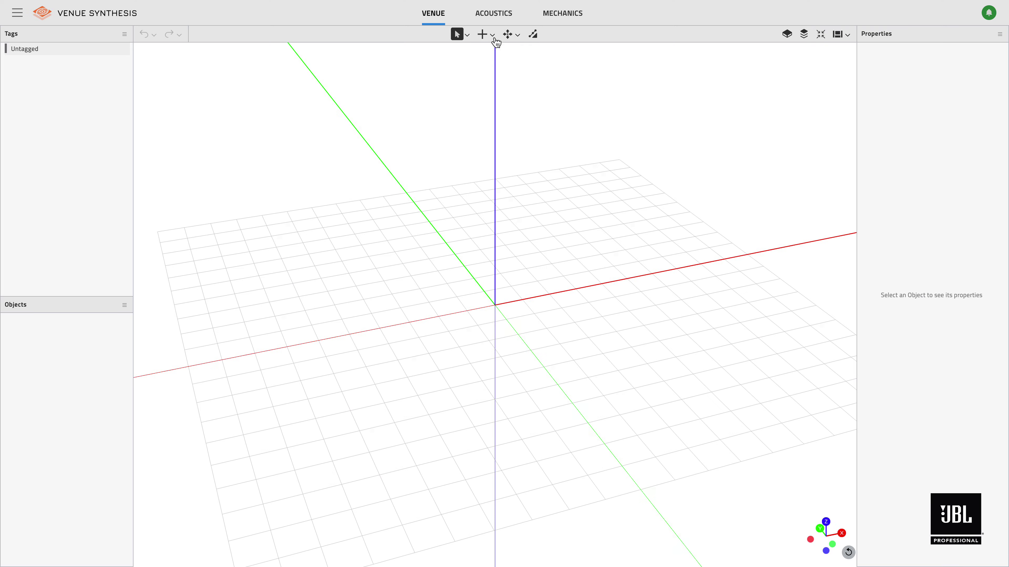
# Import the 3D geometry file Big Arena.gcf into the project
pyautogui.click(492, 35)
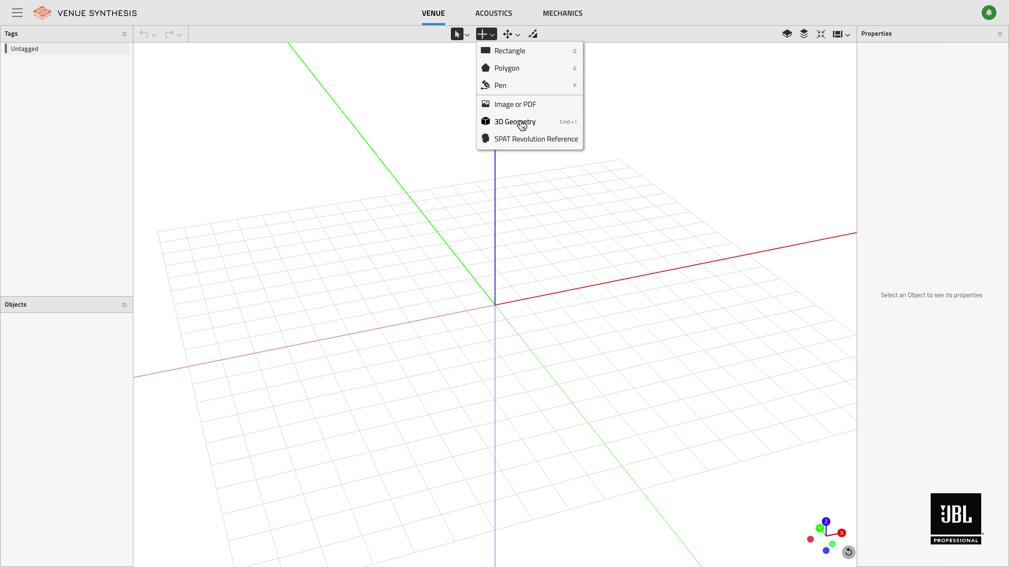
pyautogui.click(521, 125)
pyautogui.click(609, 198)
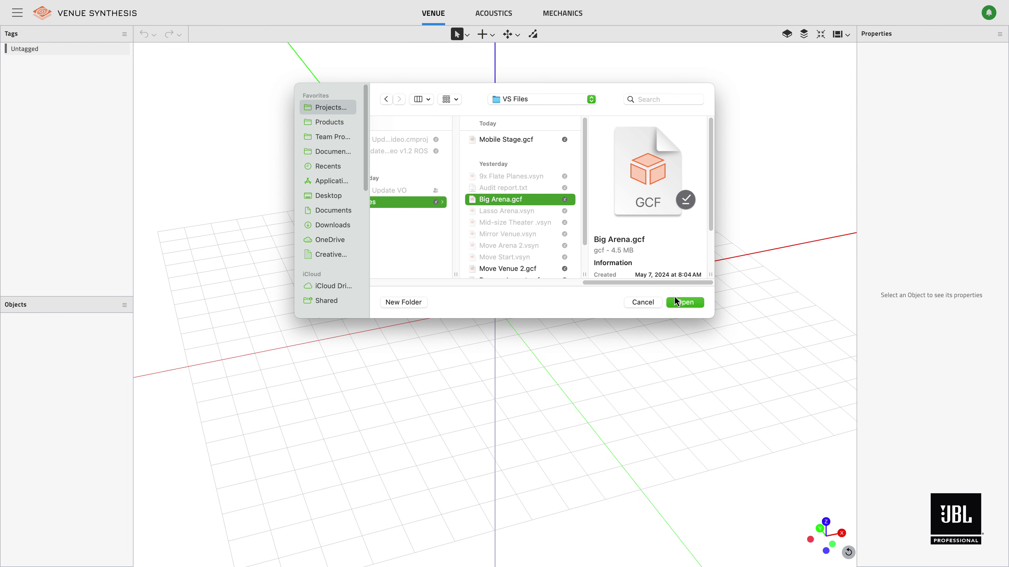
pyautogui.click(676, 305)
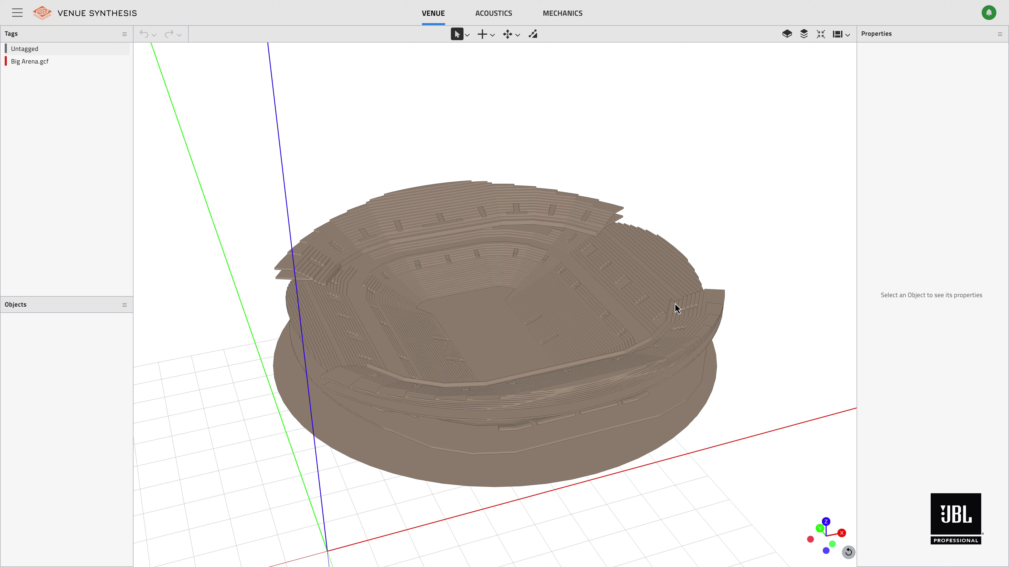
# Inspect the imported arena geometry and the roof trusses of the mobile stage model up close
pyautogui.moveTo(677, 308); pyautogui.dragTo(614, 207, button='middle')
pyautogui.scroll(5, 465, 258)
pyautogui.scroll(3, 460, 253)
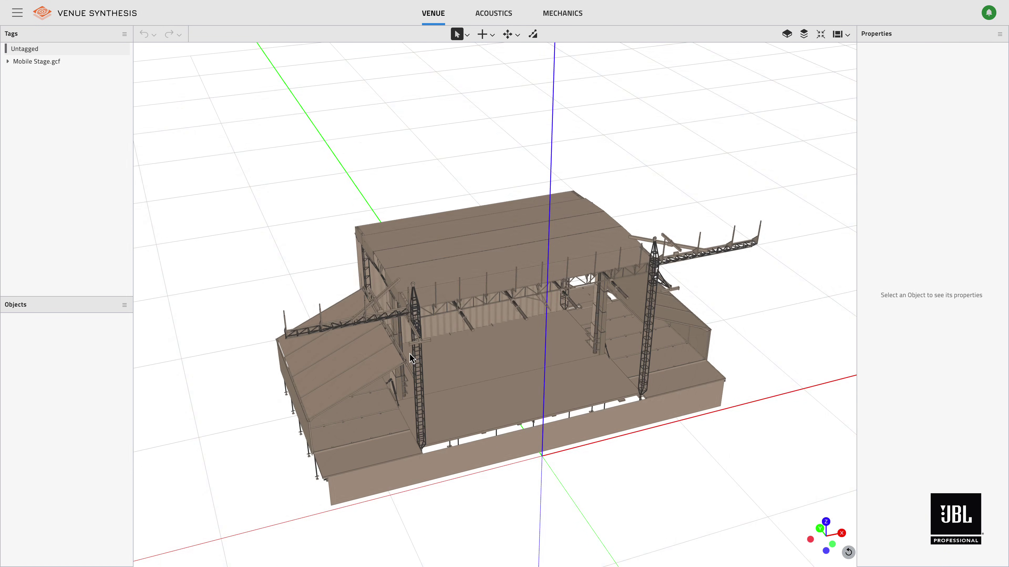
pyautogui.scroll(3, 410, 354)
pyautogui.scroll(5, 411, 352)
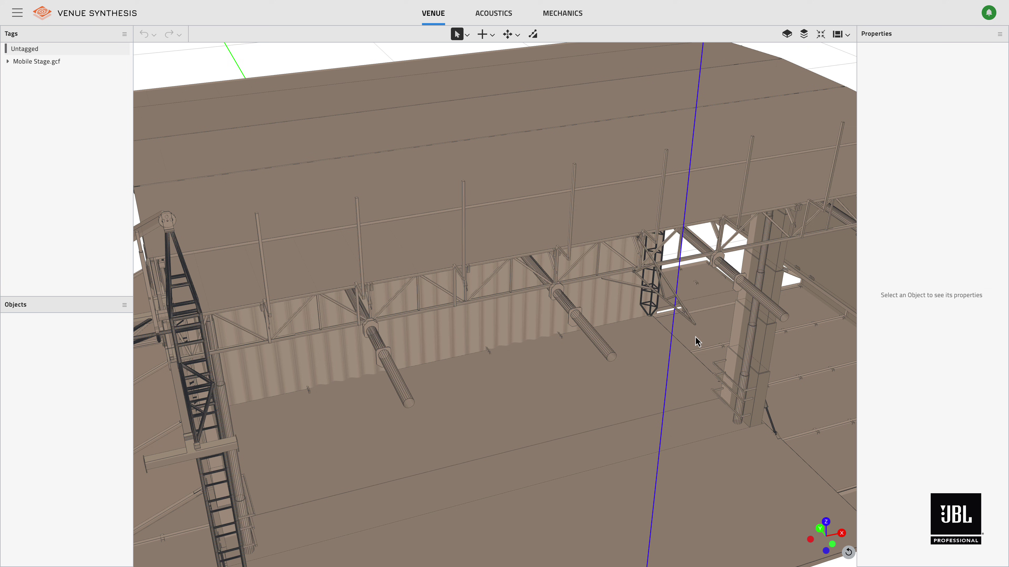
pyautogui.moveTo(696, 342); pyautogui.dragTo(631, 353, button='middle')
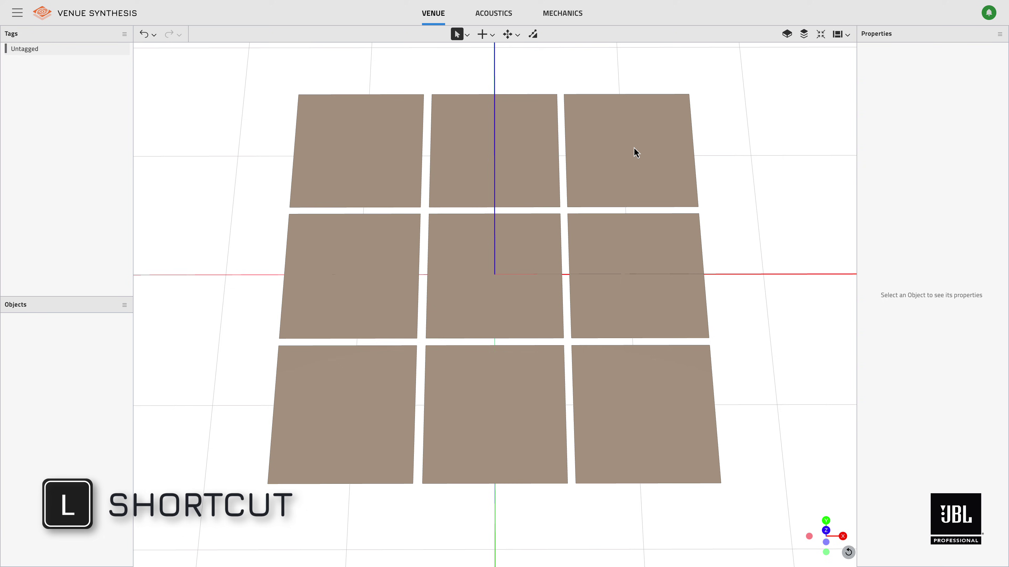
# Lasso-select the centre plane, set its plane type to Virtual, and return it to Architectural
pyautogui.click(467, 35)
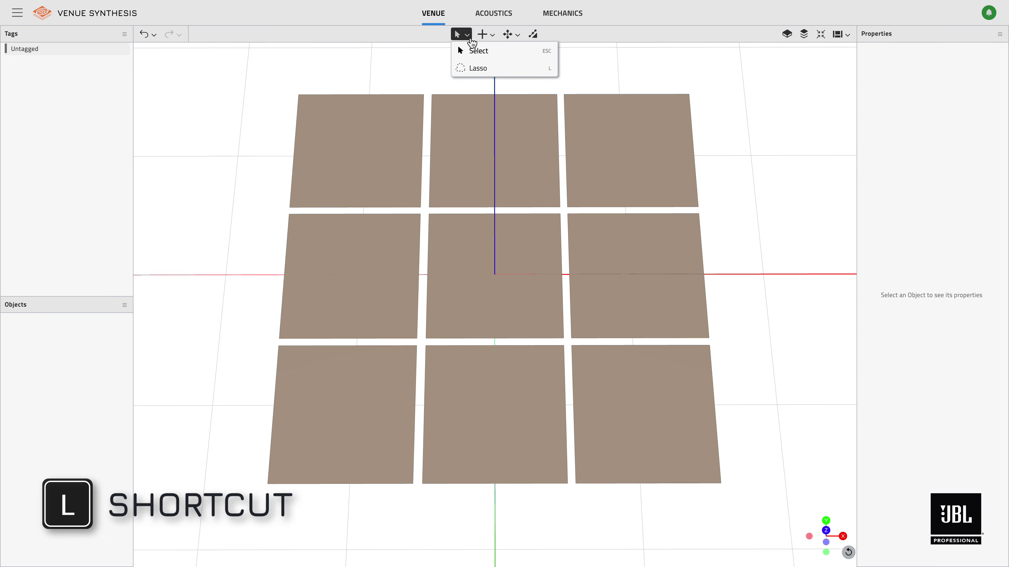
pyautogui.click(498, 69)
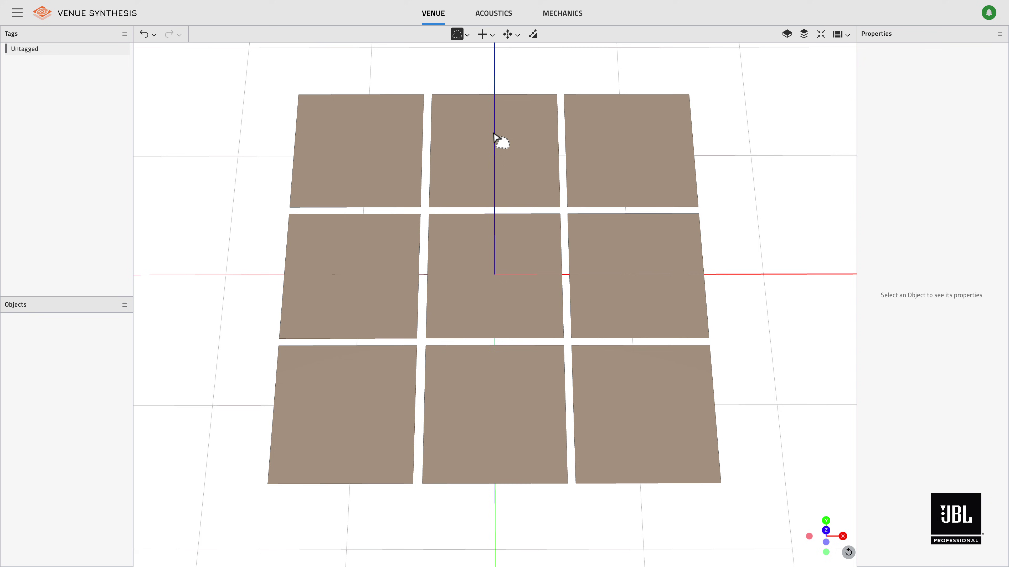
pyautogui.moveTo(482, 137)
pyautogui.mouseDown()
pyautogui.moveTo(595, 164)
pyautogui.moveTo(620, 269)
pyautogui.moveTo(614, 346)
pyautogui.moveTo(593, 371)
pyautogui.moveTo(521, 397)
pyautogui.moveTo(357, 366)
pyautogui.moveTo(324, 270)
pyautogui.moveTo(319, 204)
pyautogui.moveTo(339, 171)
pyautogui.mouseUp()
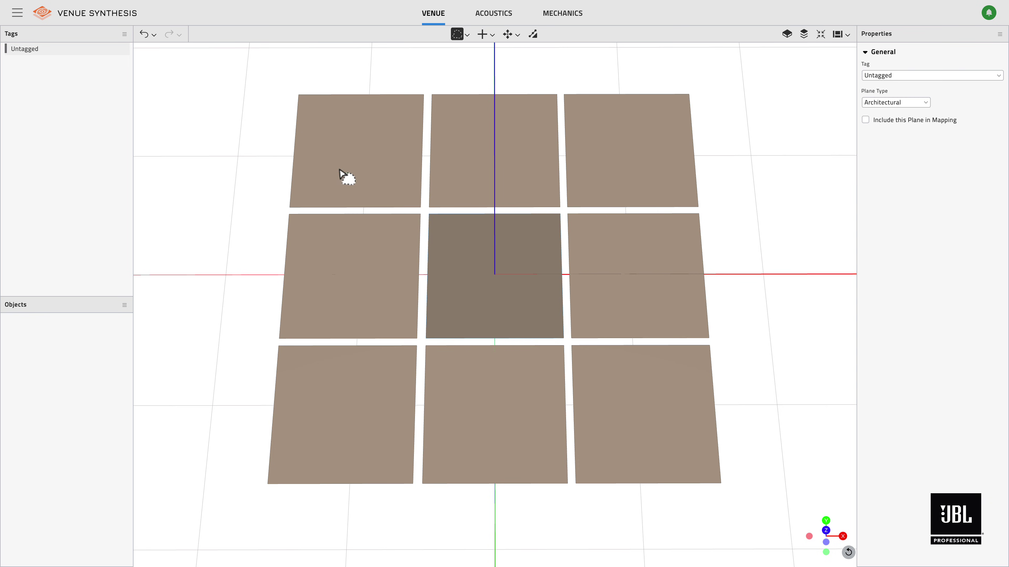
pyautogui.click(888, 111)
pyautogui.click(882, 137)
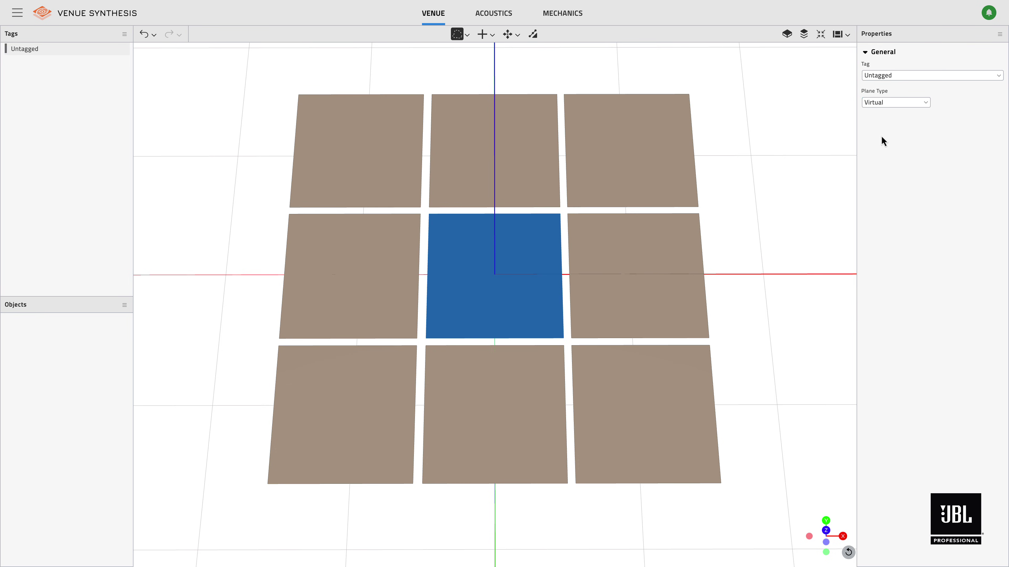
pyautogui.click(885, 109)
pyautogui.click(884, 115)
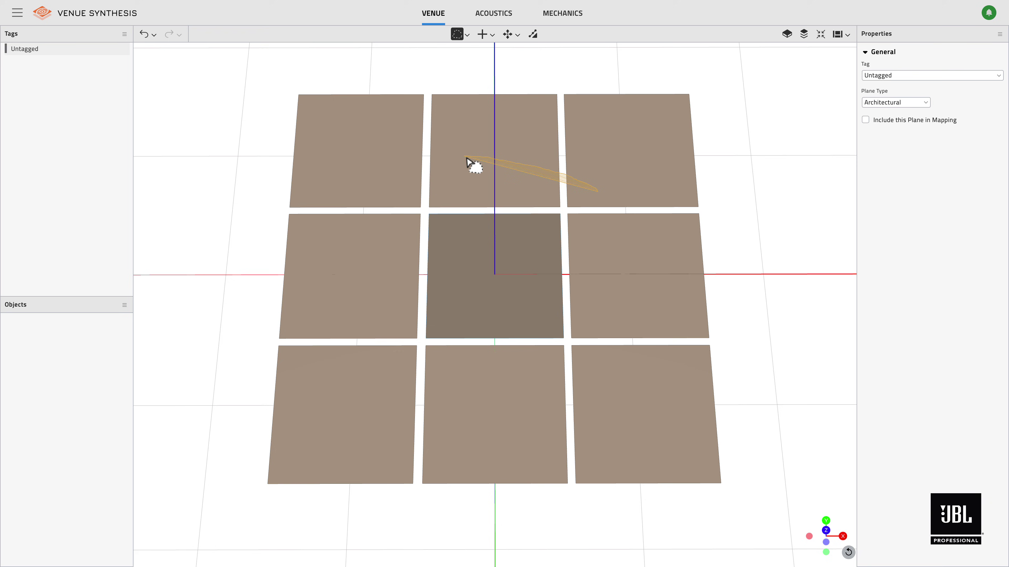
# Lasso across all nine planes and set their plane type to Virtual
pyautogui.moveTo(411, 190)
pyautogui.mouseDown()
pyautogui.moveTo(397, 288)
pyautogui.moveTo(419, 376)
pyautogui.moveTo(500, 412)
pyautogui.moveTo(581, 427)
pyautogui.moveTo(630, 415)
pyautogui.moveTo(650, 347)
pyautogui.moveTo(649, 278)
pyautogui.mouseUp()
pyautogui.click(900, 105)
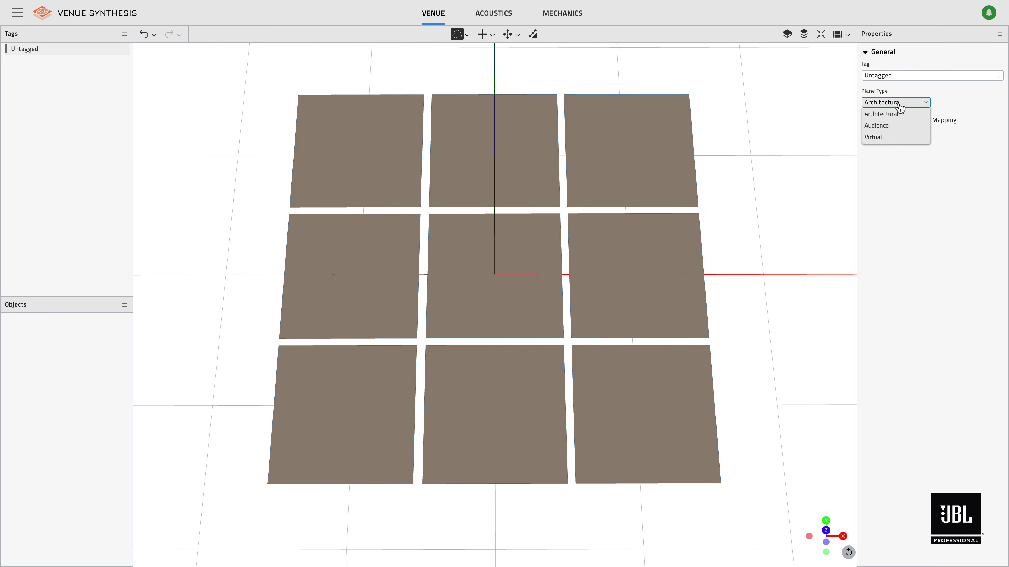
pyautogui.click(892, 138)
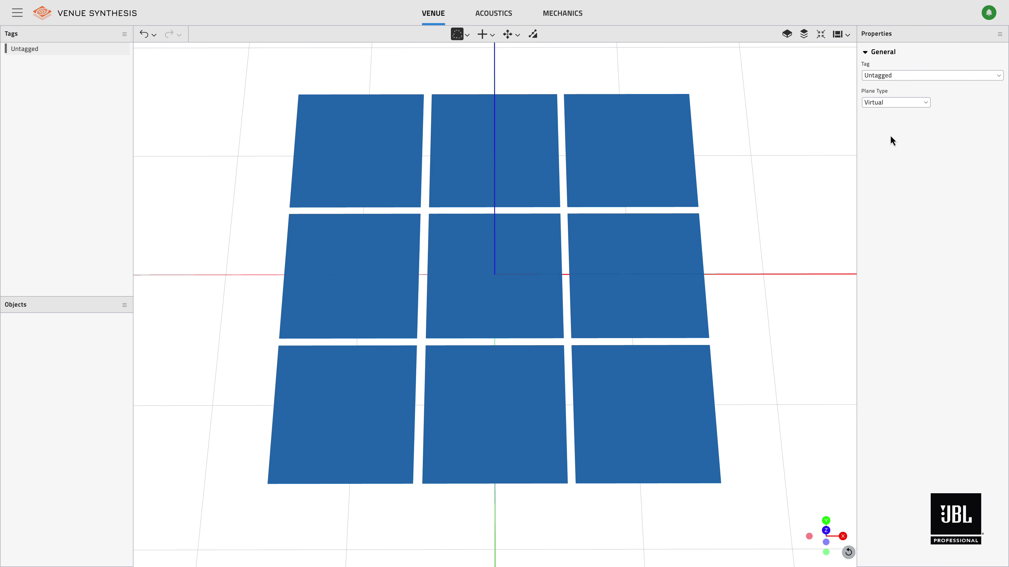
# Lasso-select the stage in the arena, move it along the green axis to the end of the floor, and rotate it
pyautogui.moveTo(548, 333)
pyautogui.mouseDown()
pyautogui.moveTo(546, 361)
pyautogui.moveTo(493, 376)
pyautogui.moveTo(435, 332)
pyautogui.moveTo(440, 280)
pyautogui.moveTo(512, 274)
pyautogui.moveTo(551, 287)
pyautogui.moveTo(560, 302)
pyautogui.mouseUp()
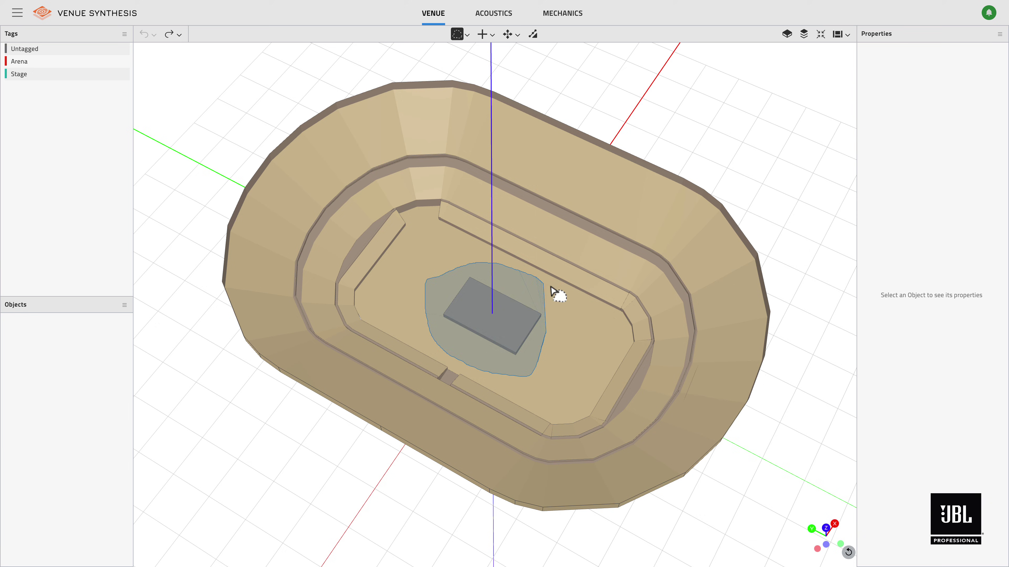
pyautogui.press('m')
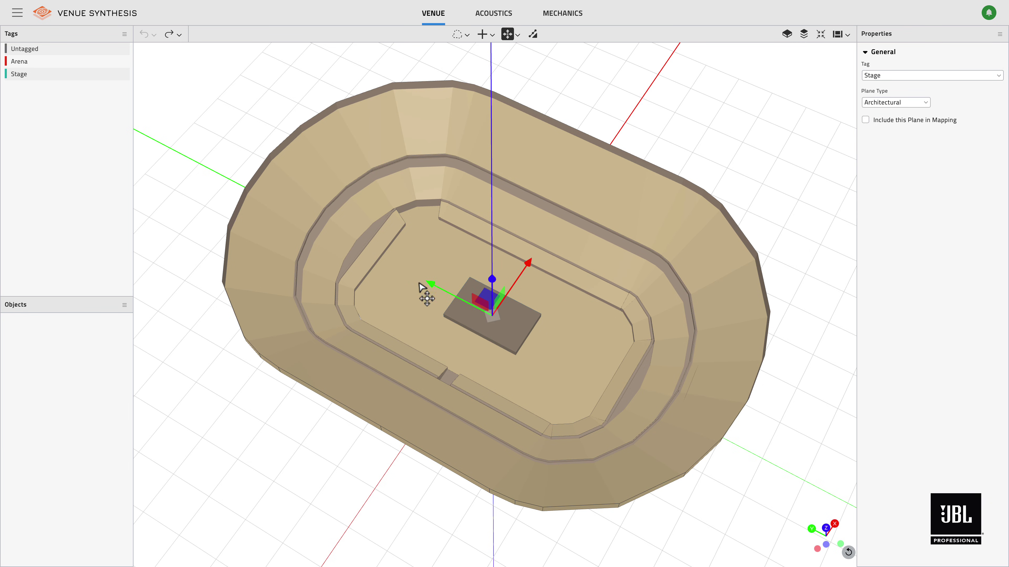
pyautogui.moveTo(419, 284); pyautogui.dragTo(353, 262)
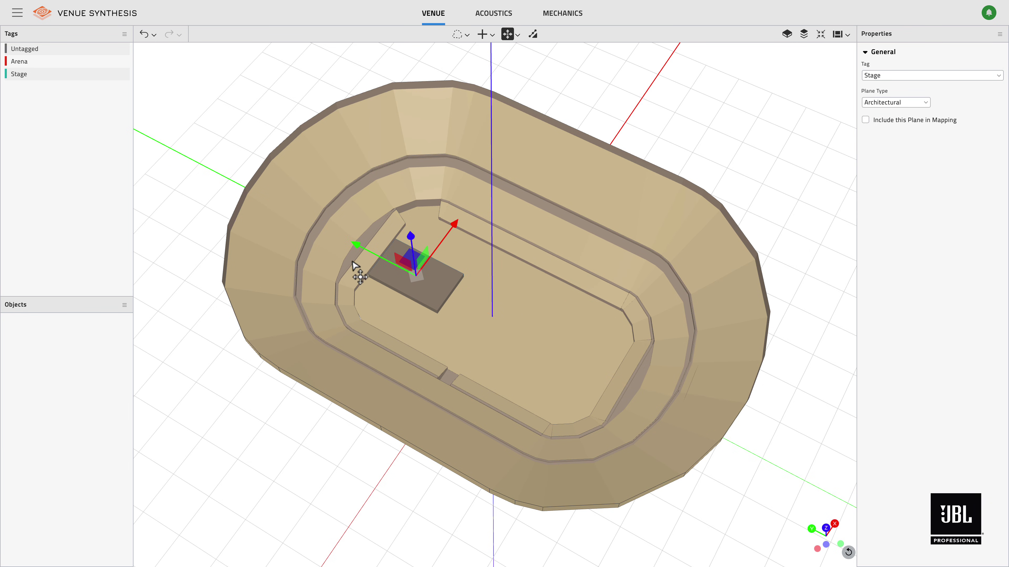
pyautogui.press('r')
pyautogui.moveTo(457, 322); pyautogui.dragTo(345, 314)
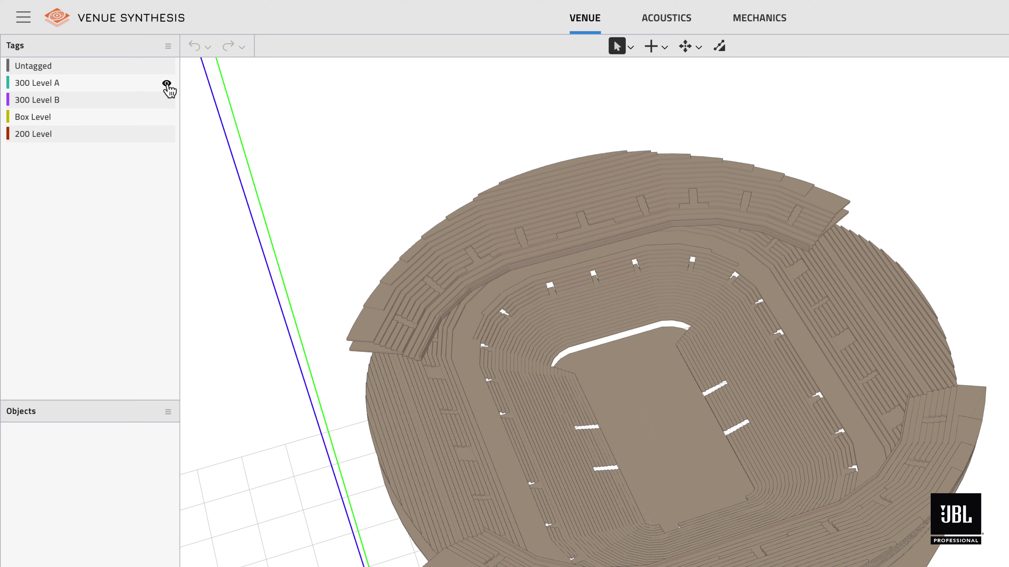
# Hide the 300 Level A and 300 Level B tags and lasso-select the inner seating bowl with the floor
pyautogui.click(166, 85)
pyautogui.click(167, 99)
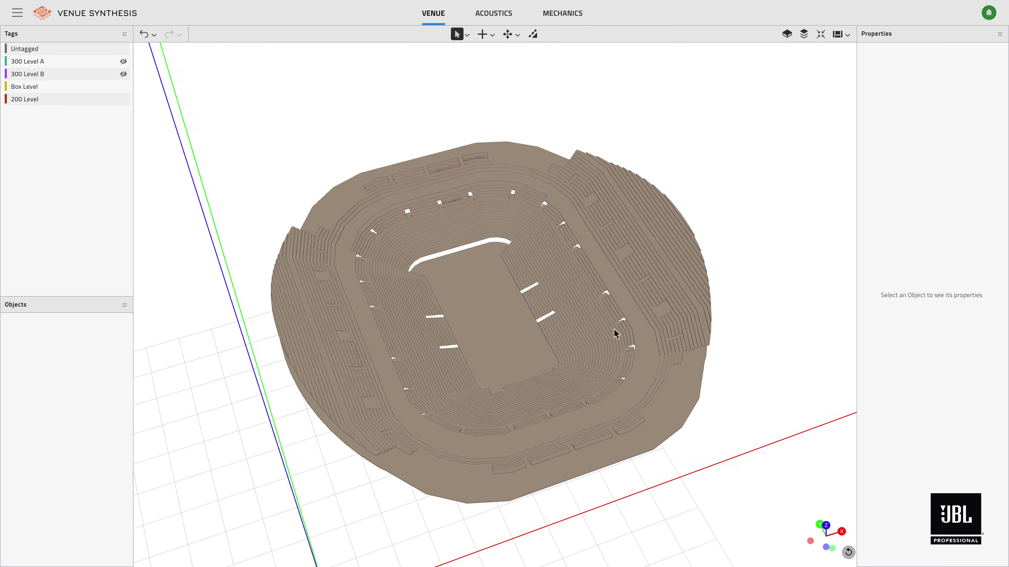
pyautogui.moveTo(615, 334); pyautogui.dragTo(635, 350, button='middle')
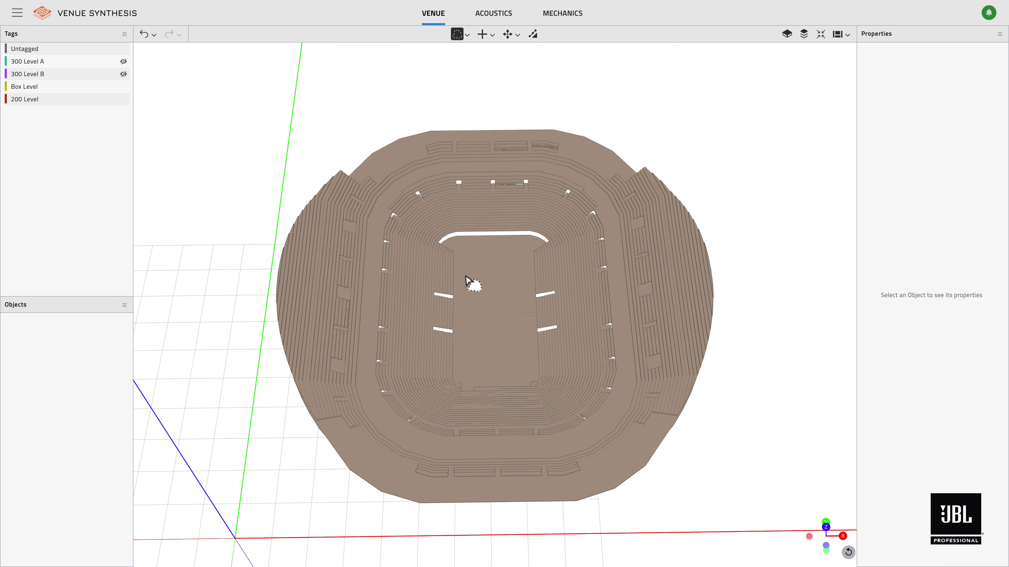
pyautogui.moveTo(396, 186)
pyautogui.mouseDown()
pyautogui.moveTo(474, 168)
pyautogui.moveTo(546, 171)
pyautogui.moveTo(583, 181)
pyautogui.moveTo(608, 207)
pyautogui.moveTo(625, 382)
pyautogui.moveTo(598, 434)
pyautogui.moveTo(519, 447)
pyautogui.moveTo(392, 433)
pyautogui.moveTo(369, 396)
pyautogui.moveTo(377, 266)
pyautogui.mouseUp()
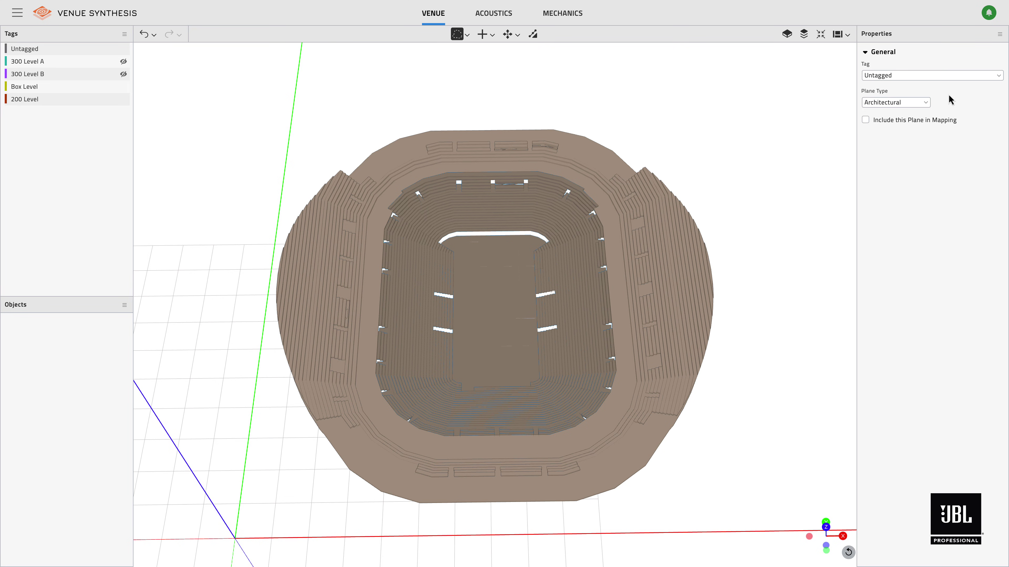
# Assign the selected bowl planes to a new tag named Bowl and set their plane type to Audience
pyautogui.click(955, 75)
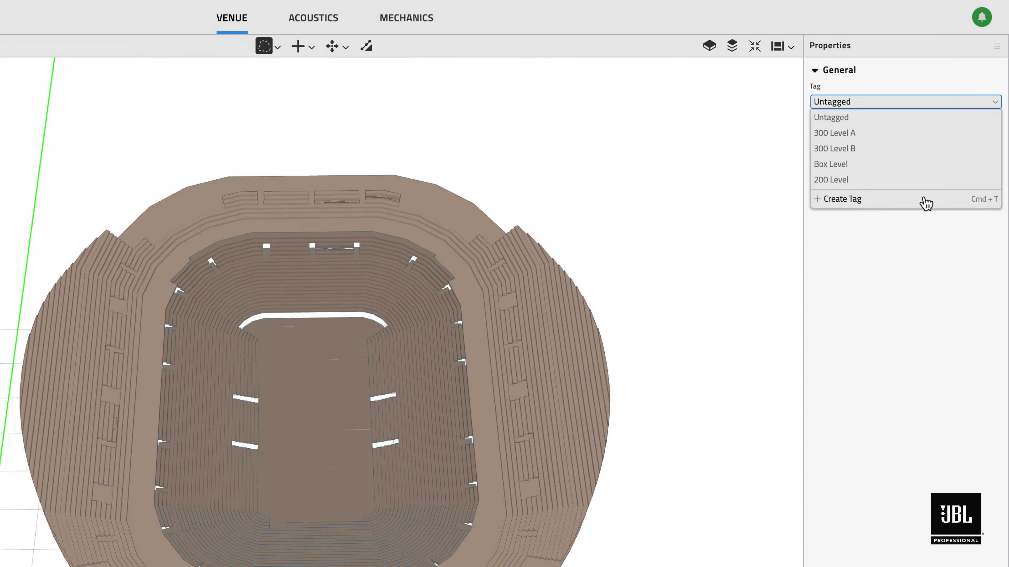
pyautogui.click(923, 199)
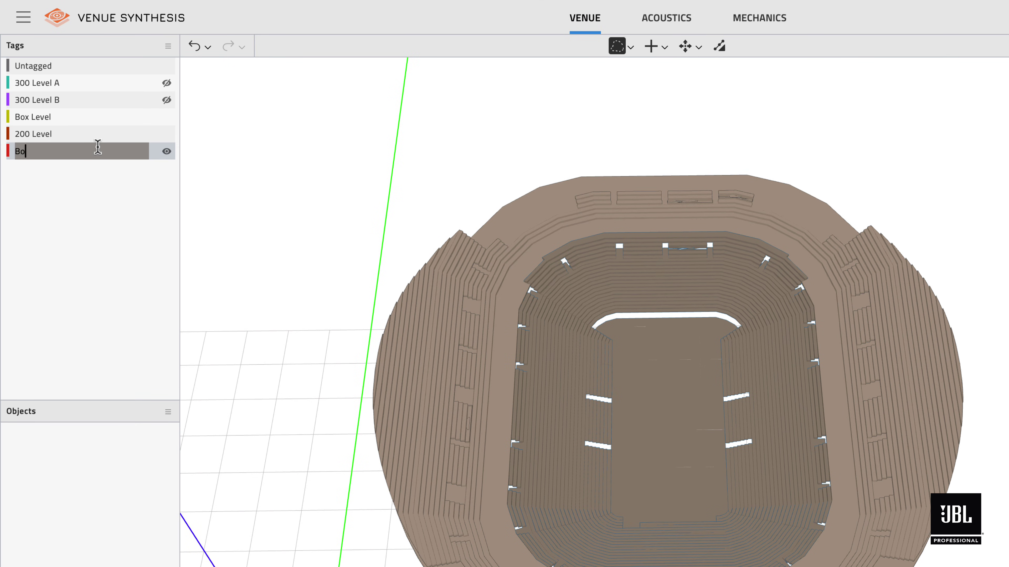
pyautogui.press('Return')
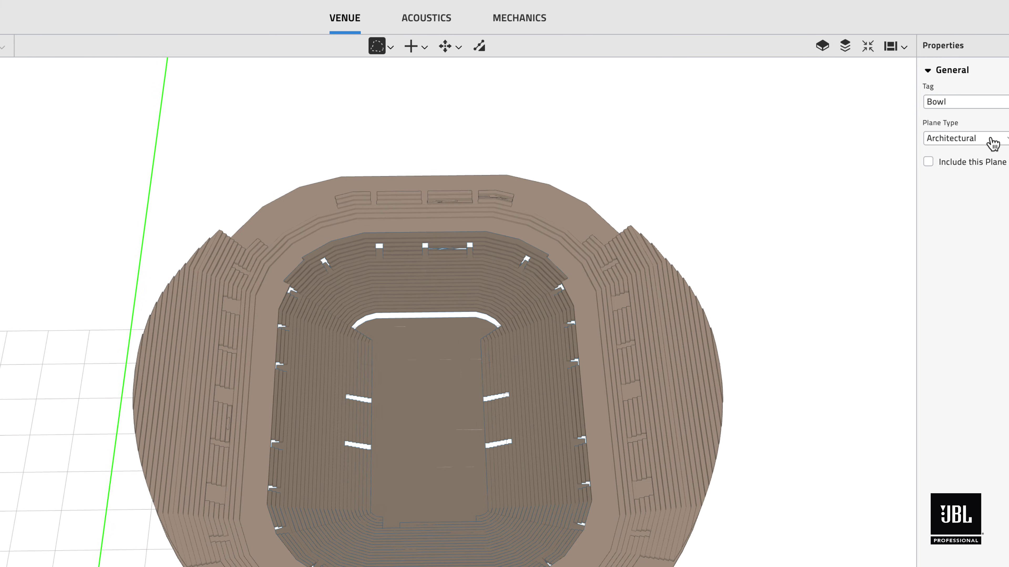
pyautogui.click(880, 139)
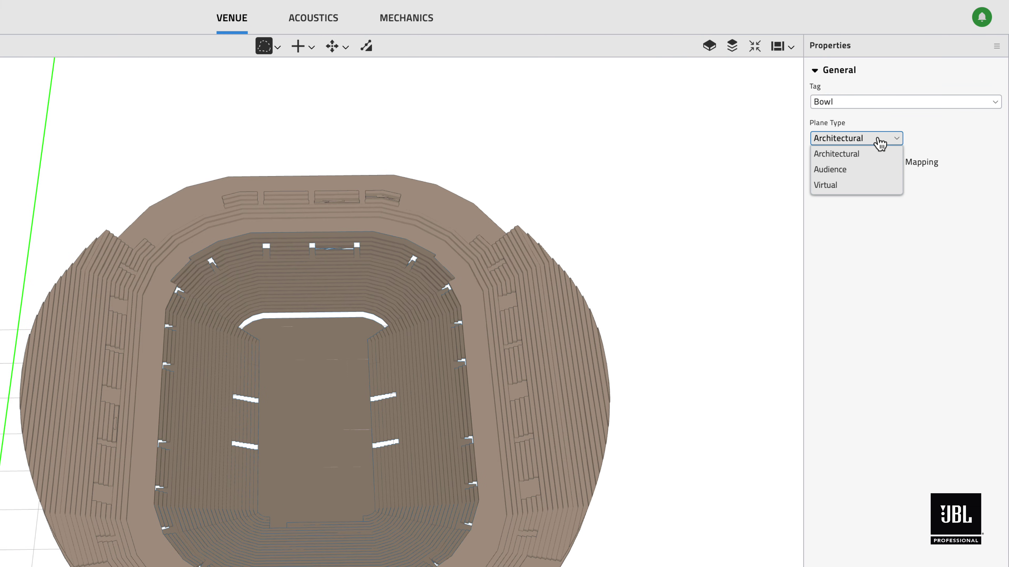
pyautogui.click(872, 169)
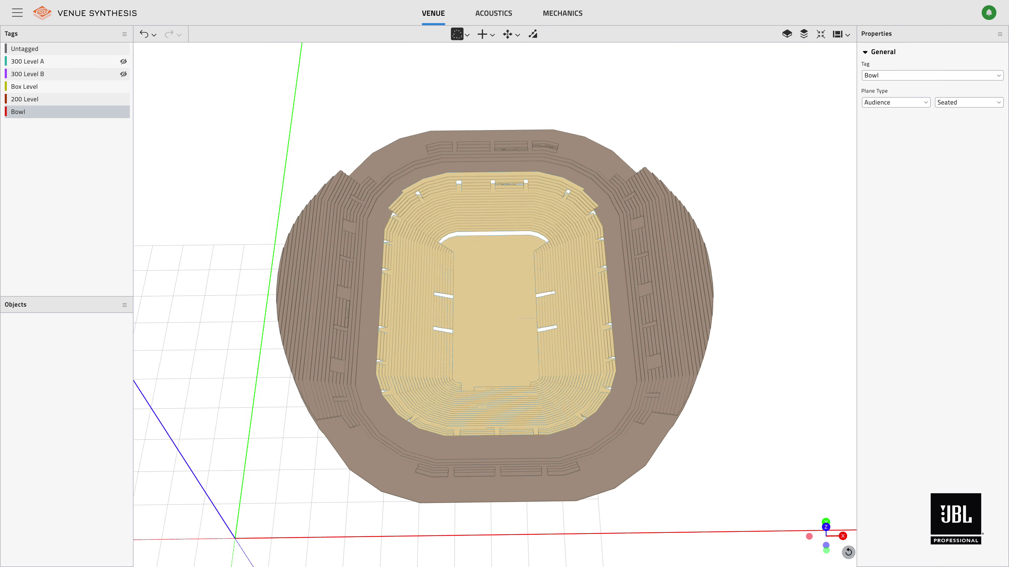
# Draw a rectangular stage outline on the arena floor, just in front of the curved gap at its far end
pyautogui.scroll(10, 495, 254)
pyautogui.press('r')
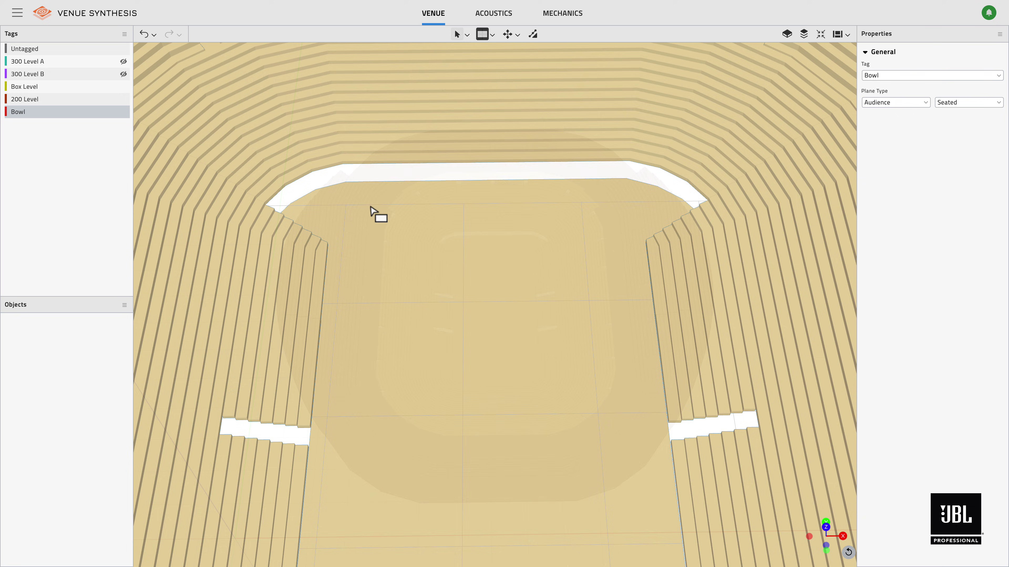
pyautogui.click(368, 206)
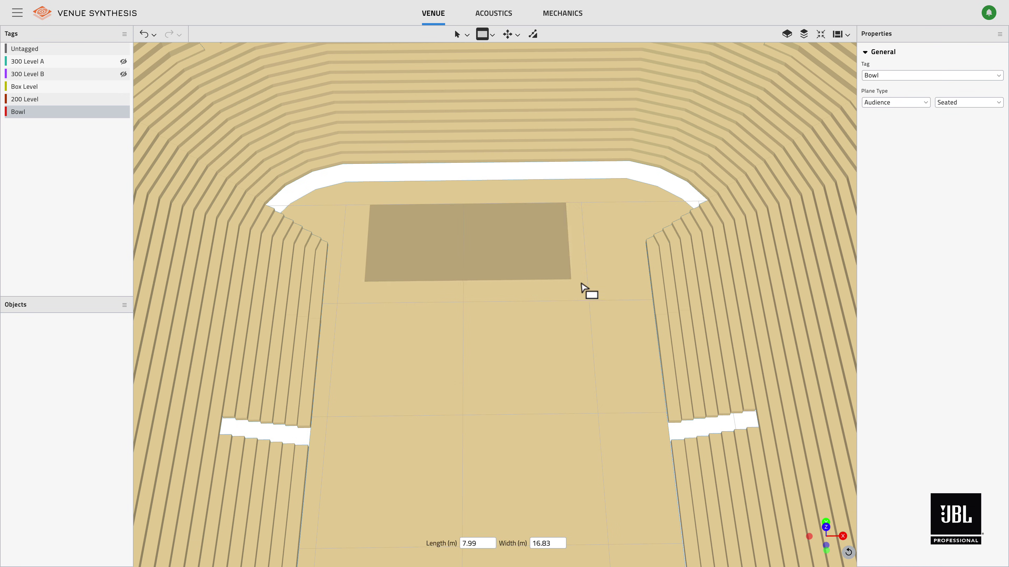
pyautogui.click(619, 303)
# Extrude the stage rectangle upward into a low platform
pyautogui.press('e')
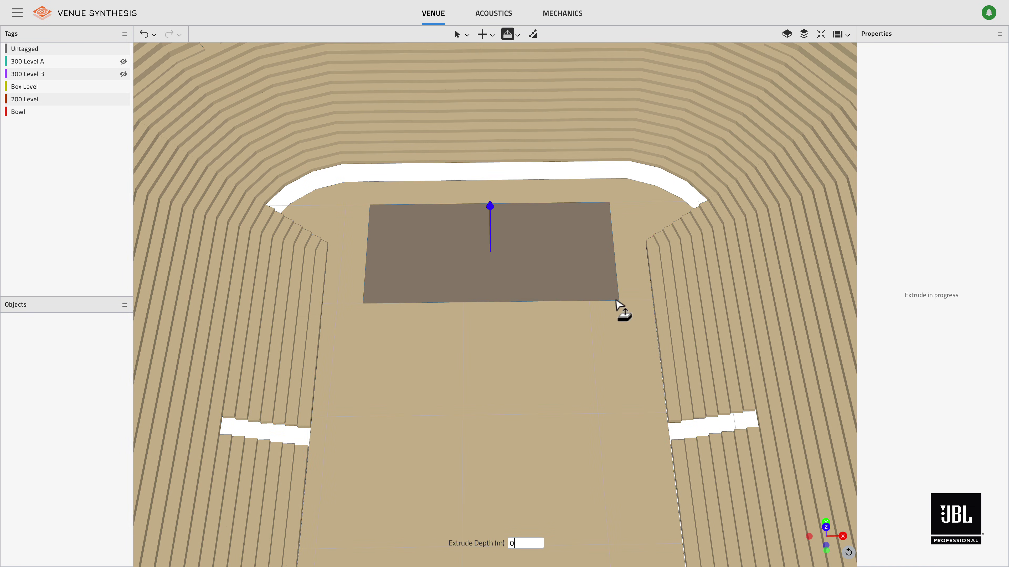
pyautogui.click(486, 199)
pyautogui.click(485, 199)
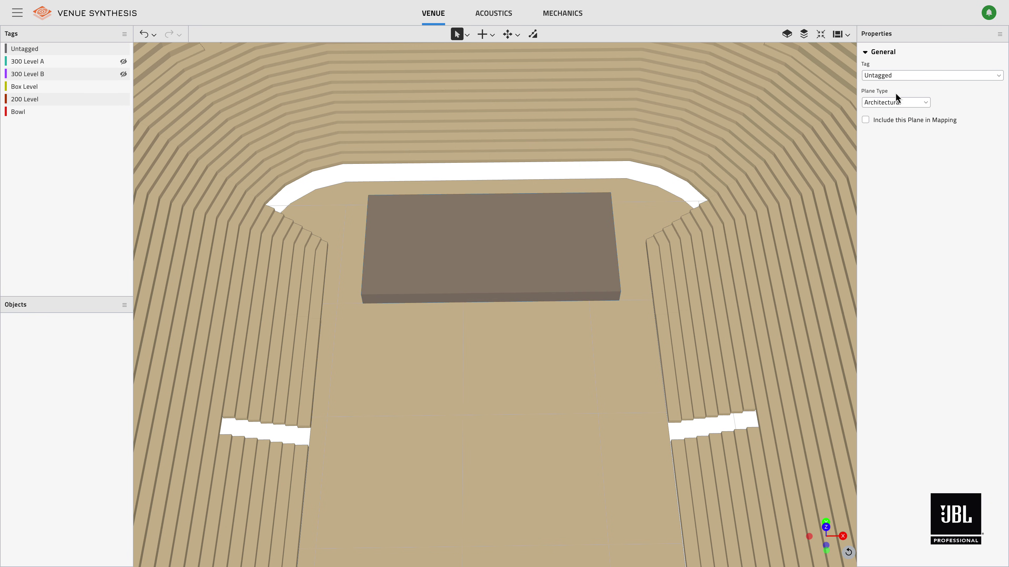
# Assign the selected stage platform to a new tag named Stage and toggle that tag's visibility off and on
pyautogui.click(902, 78)
pyautogui.click(884, 158)
pyautogui.write('S')
pyautogui.write('tage')
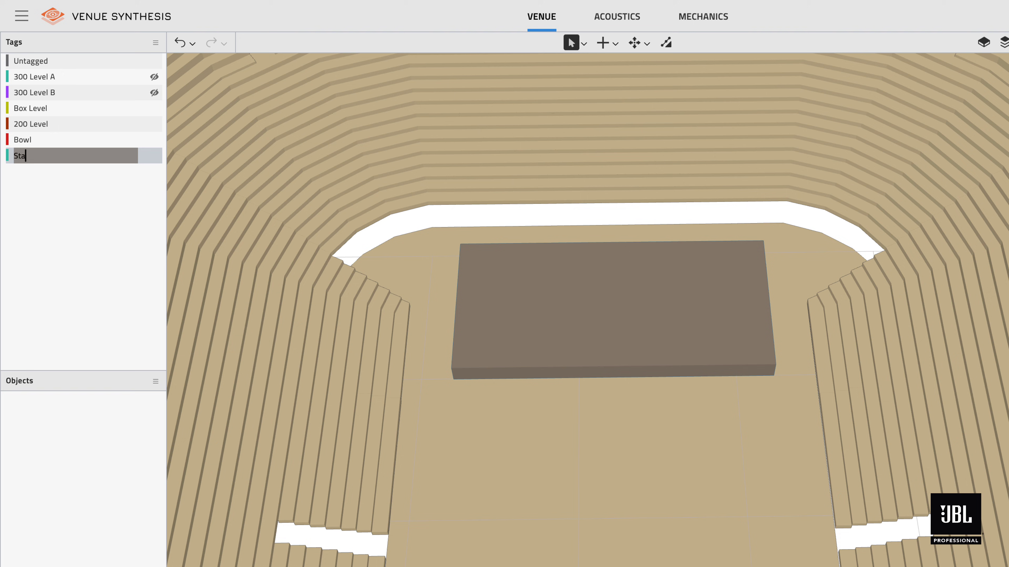
pyautogui.press('Return')
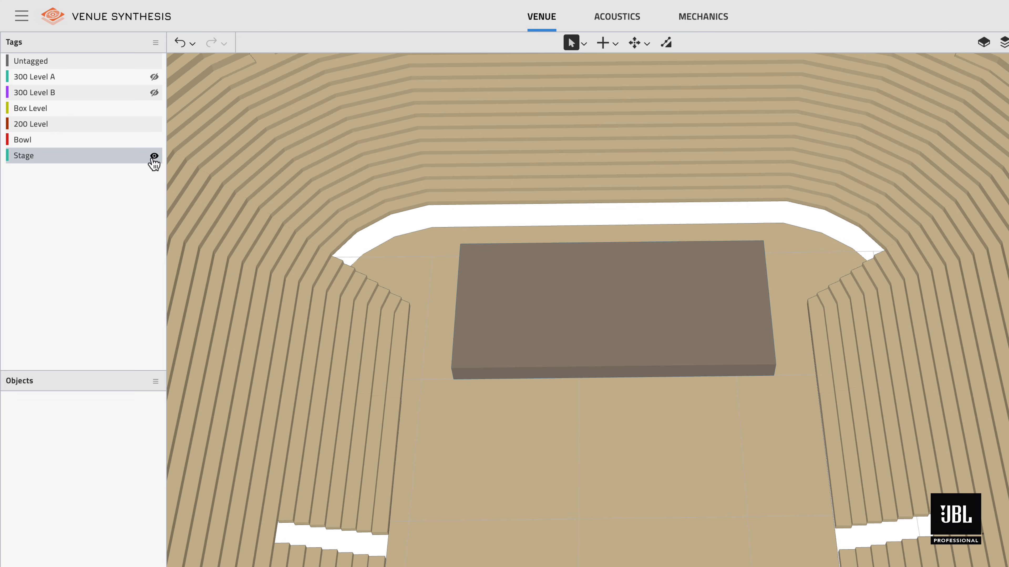
pyautogui.click(154, 156)
pyautogui.click(154, 155)
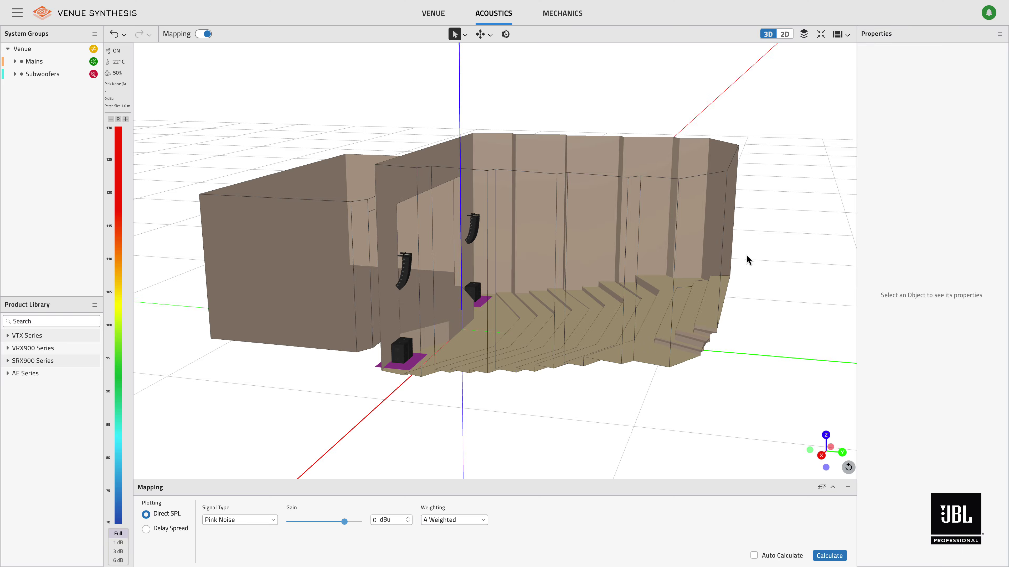
# Calculate the A-weighted pink noise Direct SPL mapping for the theater and view the result from another angle
pyautogui.moveTo(746, 257)
pyautogui.mouseDown()
pyautogui.moveTo(721, 270)
pyautogui.moveTo(542, 256)
pyautogui.moveTo(650, 265)
pyautogui.moveTo(736, 253)
pyautogui.moveTo(544, 261)
pyautogui.moveTo(651, 273)
pyautogui.moveTo(728, 256)
pyautogui.mouseUp()
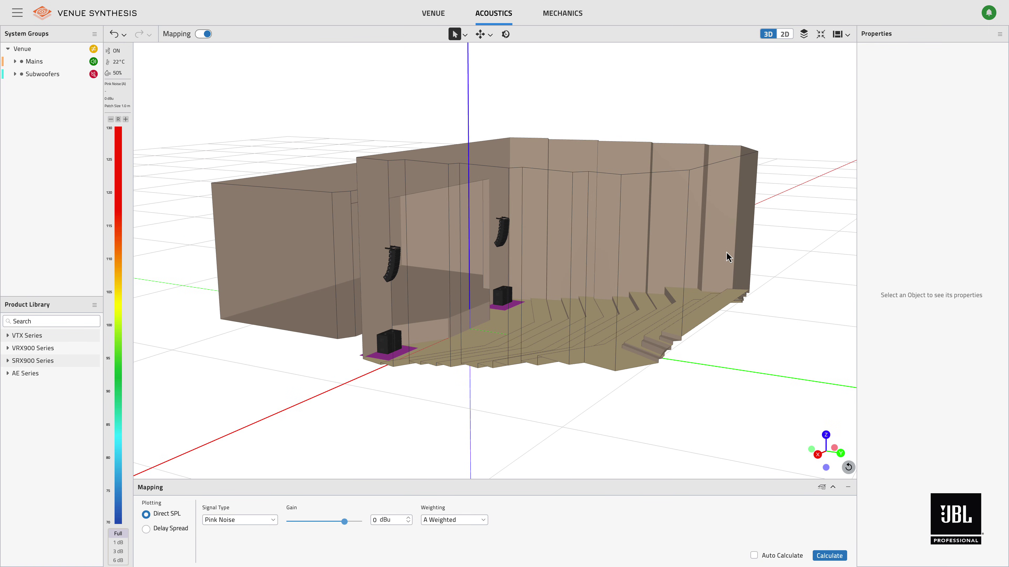
pyautogui.click(829, 555)
pyautogui.moveTo(576, 361); pyautogui.dragTo(514, 387)
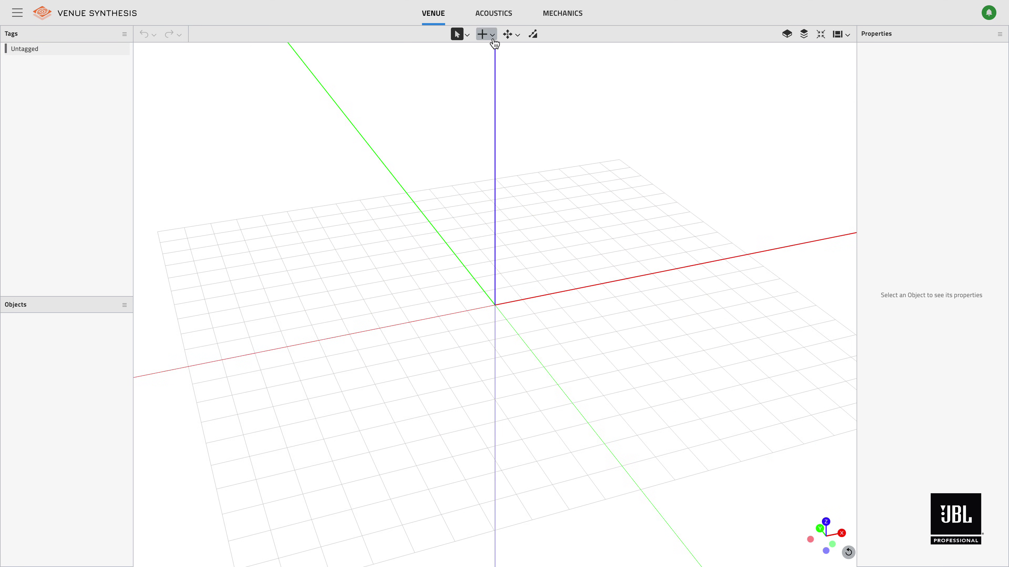
# Import the venue geometry file Reverse Import.gcf from the VS Files folder into the empty venue
pyautogui.click(493, 39)
pyautogui.click(507, 124)
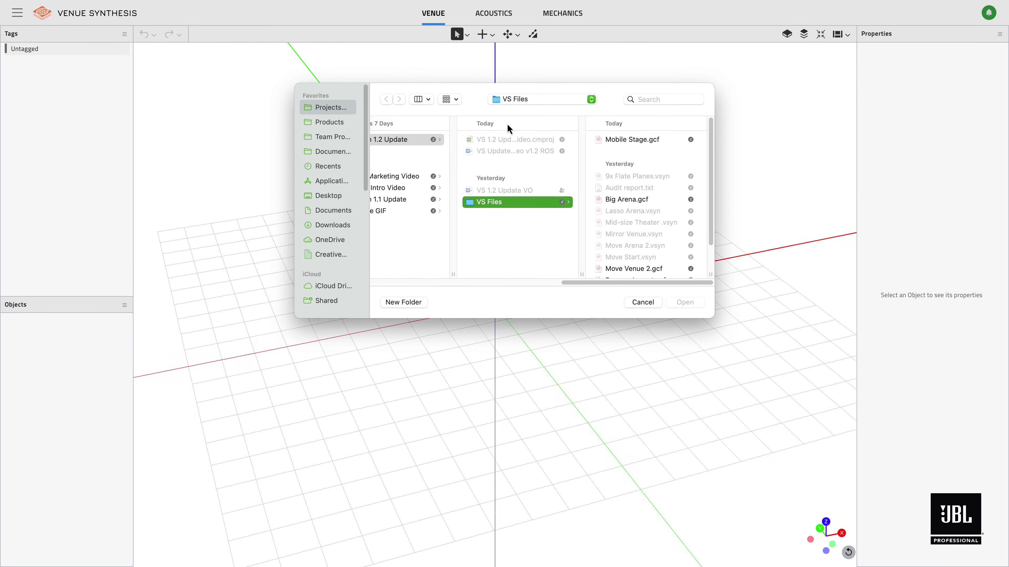
pyautogui.scroll(-3, 636, 215)
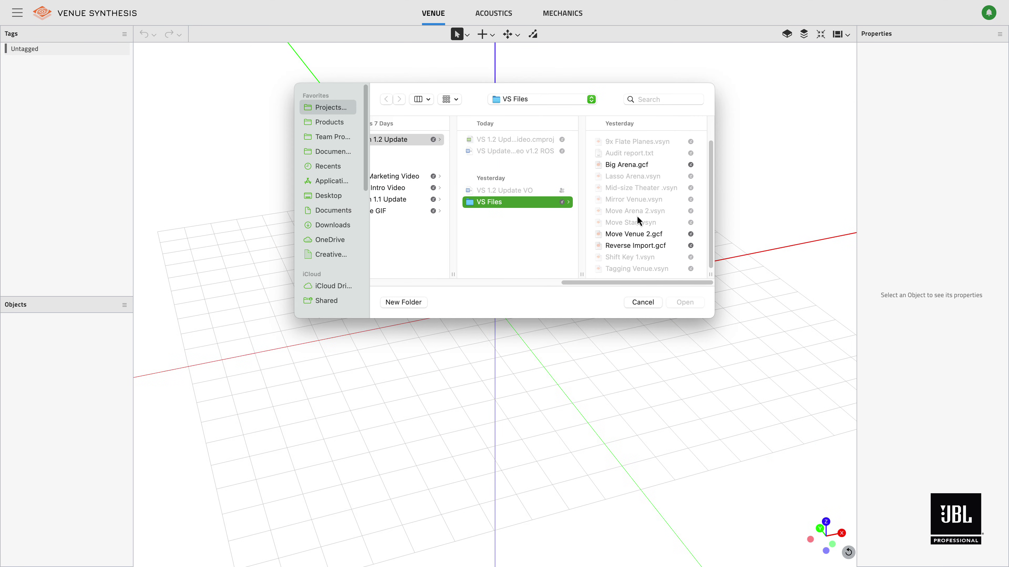
pyautogui.click(640, 246)
pyautogui.click(676, 304)
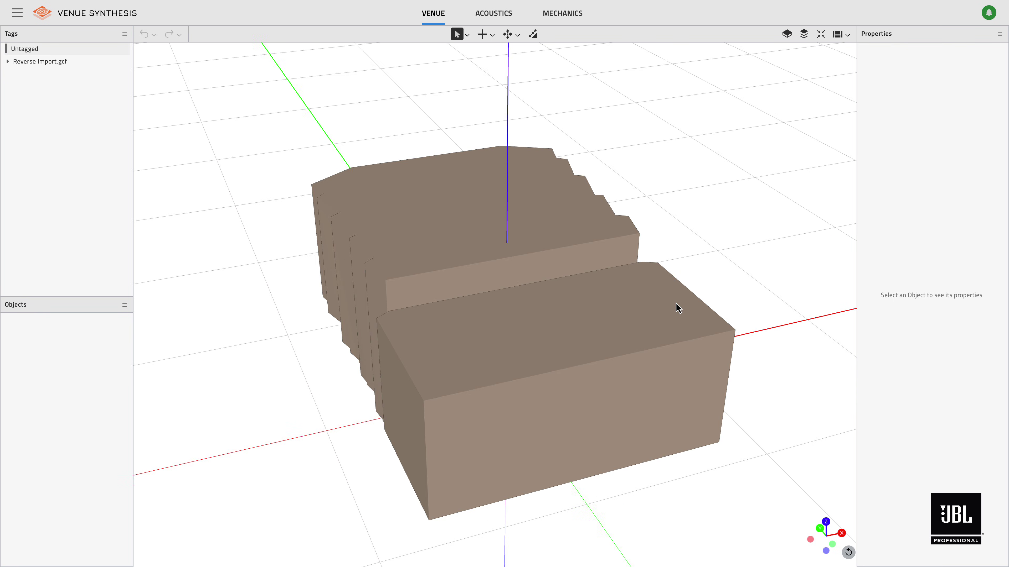
# Reverse the orientation of two wide wall planes on the long side of the imported theater
pyautogui.moveTo(740, 303); pyautogui.dragTo(572, 271, button='middle')
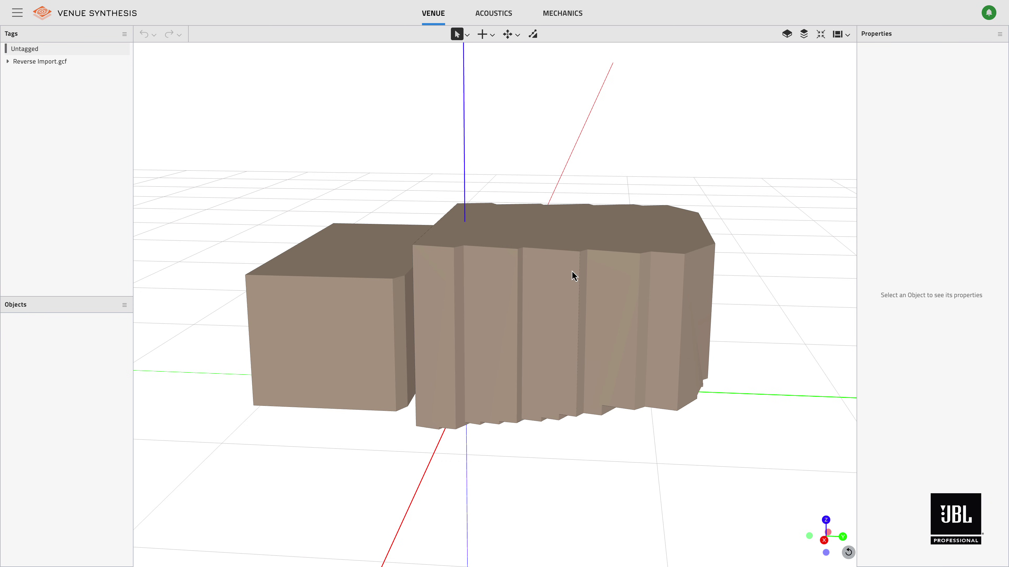
pyautogui.click(552, 311)
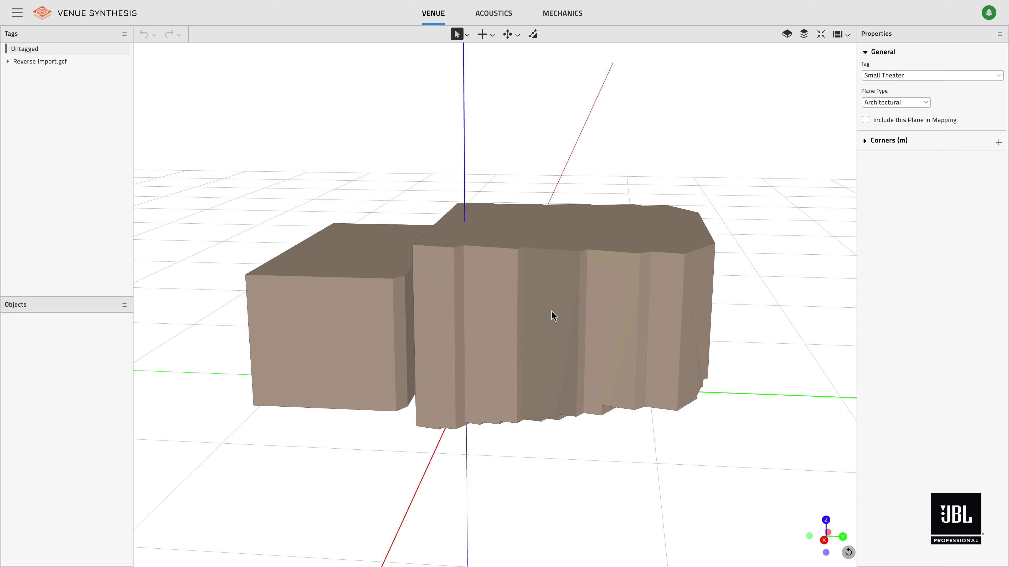
pyautogui.rightClick(551, 311)
pyautogui.click(577, 401)
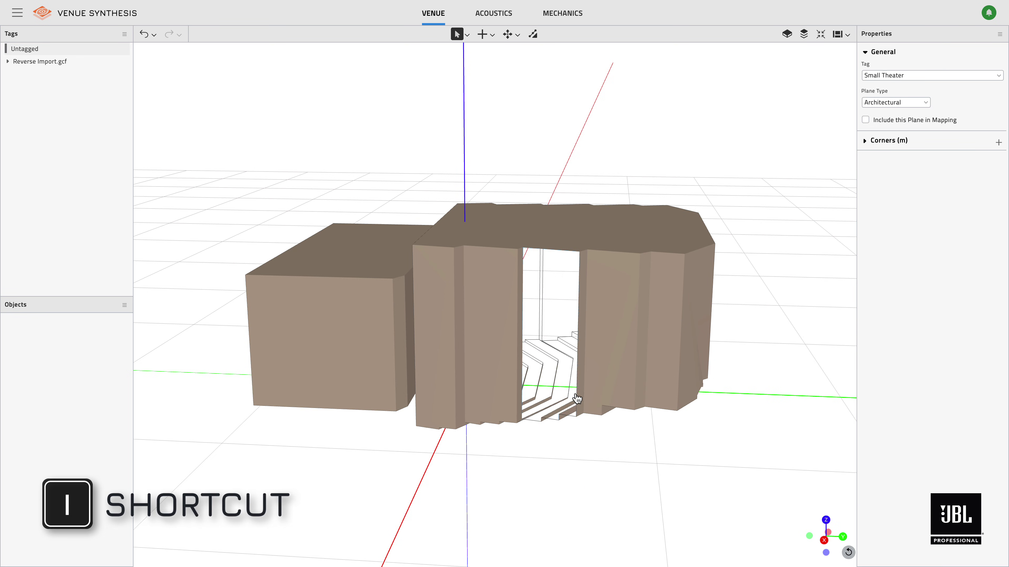
pyautogui.rightClick(618, 337)
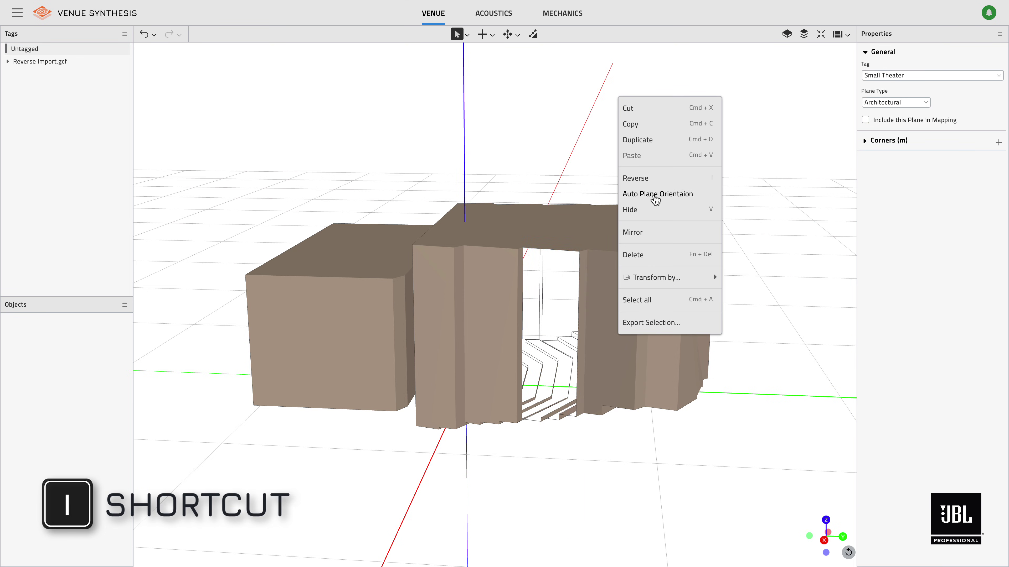
pyautogui.click(651, 185)
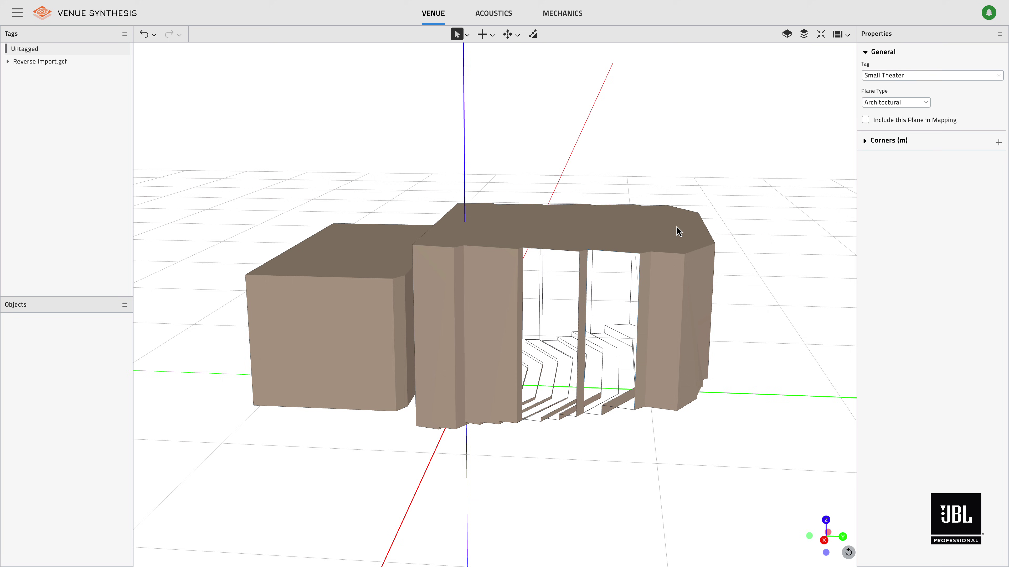
# Lasso-select the entire theater and apply Auto Plane Orientation to all its planes
pyautogui.press('l')
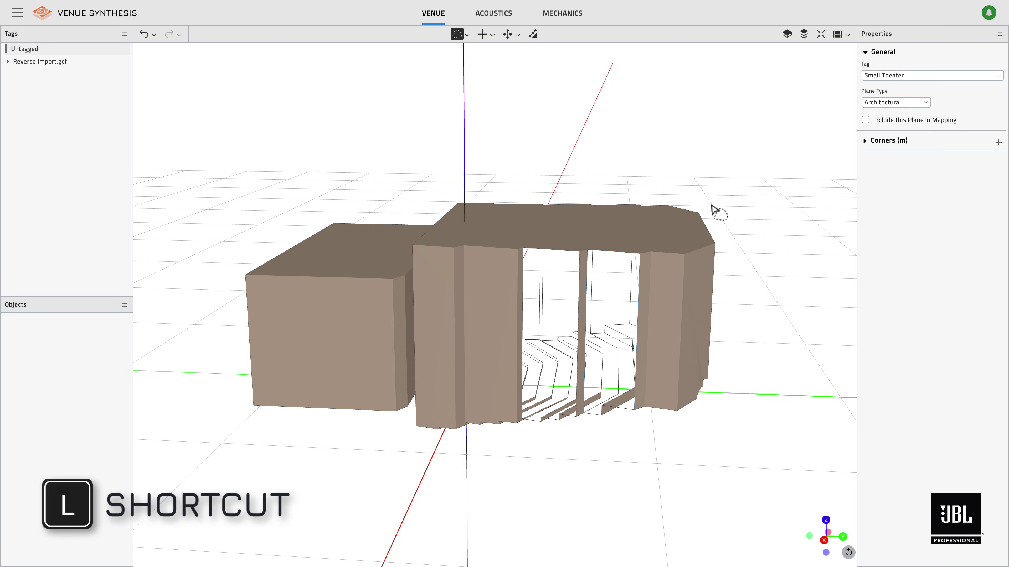
pyautogui.moveTo(710, 207)
pyautogui.mouseDown()
pyautogui.moveTo(379, 155)
pyautogui.moveTo(289, 181)
pyautogui.moveTo(224, 273)
pyautogui.moveTo(237, 405)
pyautogui.moveTo(478, 553)
pyautogui.moveTo(816, 480)
pyautogui.moveTo(816, 436)
pyautogui.mouseUp()
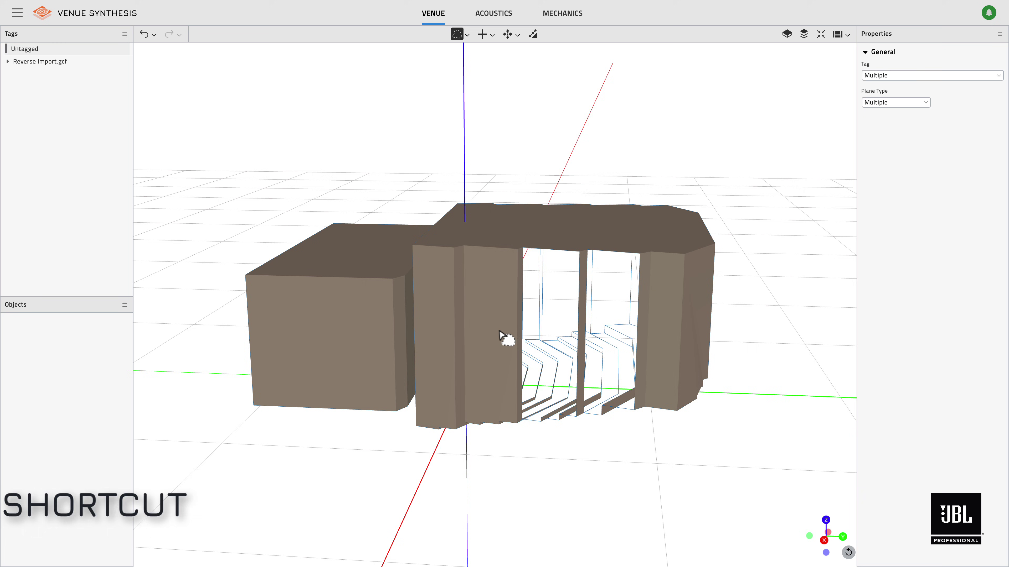
pyautogui.rightClick(506, 338)
pyautogui.click(515, 190)
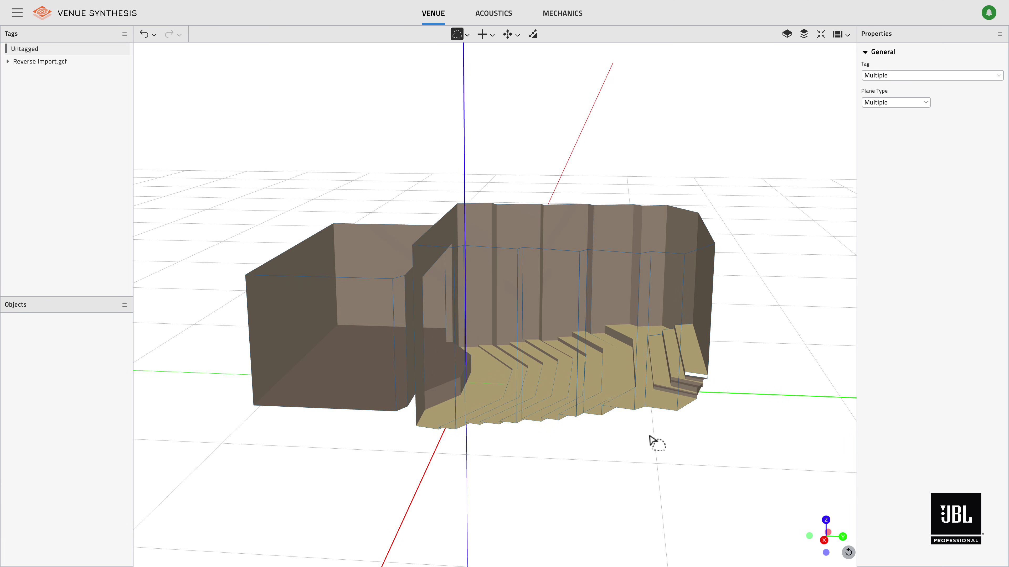
pyautogui.moveTo(654, 440)
pyautogui.mouseDown(button='middle')
pyautogui.moveTo(639, 450)
pyautogui.moveTo(549, 458)
pyautogui.moveTo(526, 447)
pyautogui.moveTo(653, 444)
pyautogui.mouseUp(button='middle')
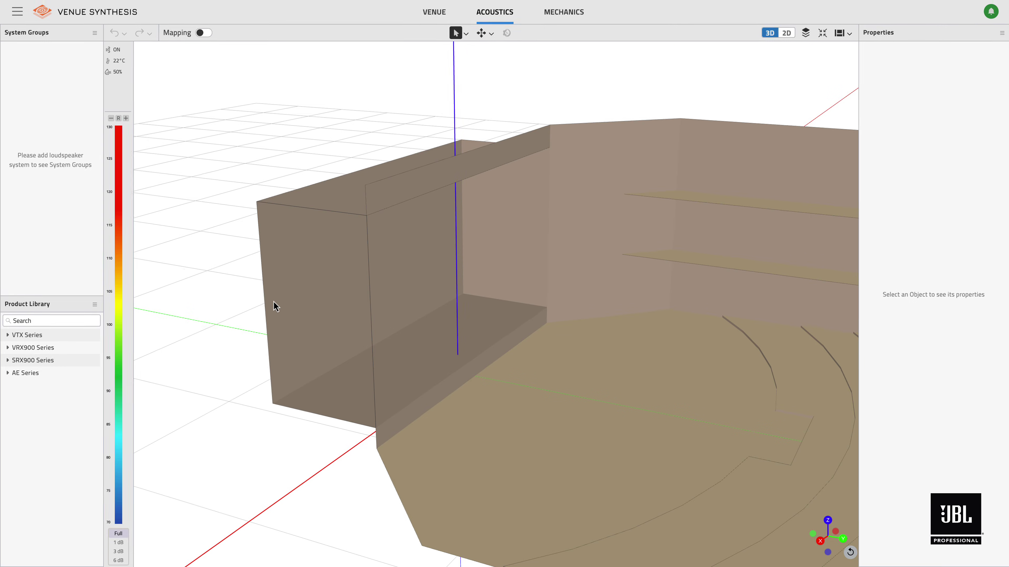
# Add a suspended SRX918SF system with one array of four cabinets to the venue
pyautogui.click(8, 360)
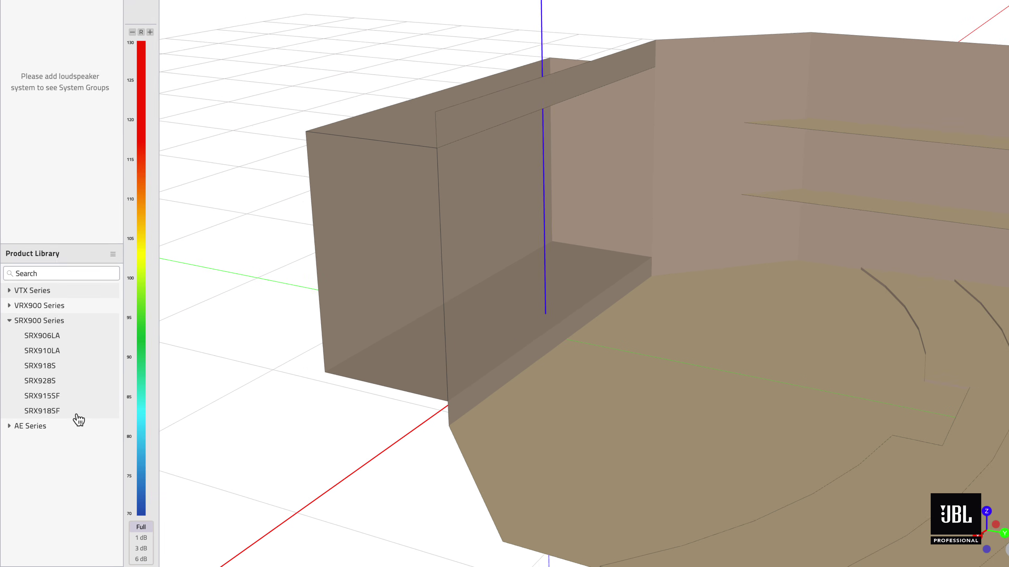
pyautogui.moveTo(63, 440); pyautogui.dragTo(433, 332)
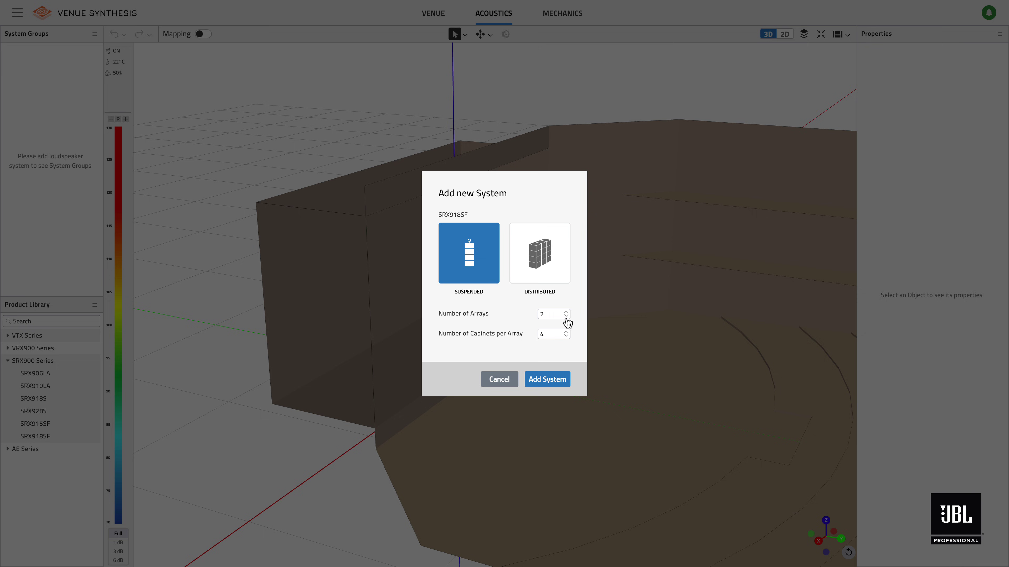
pyautogui.click(556, 378)
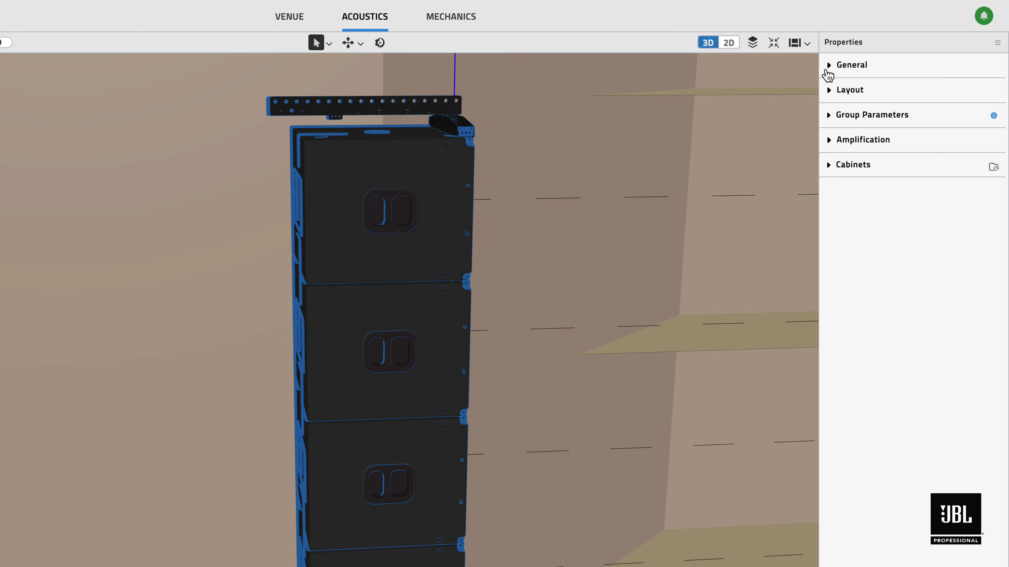
# Set Rear Casters to Yes in the general properties of the SRX918SF group
pyautogui.click(828, 74)
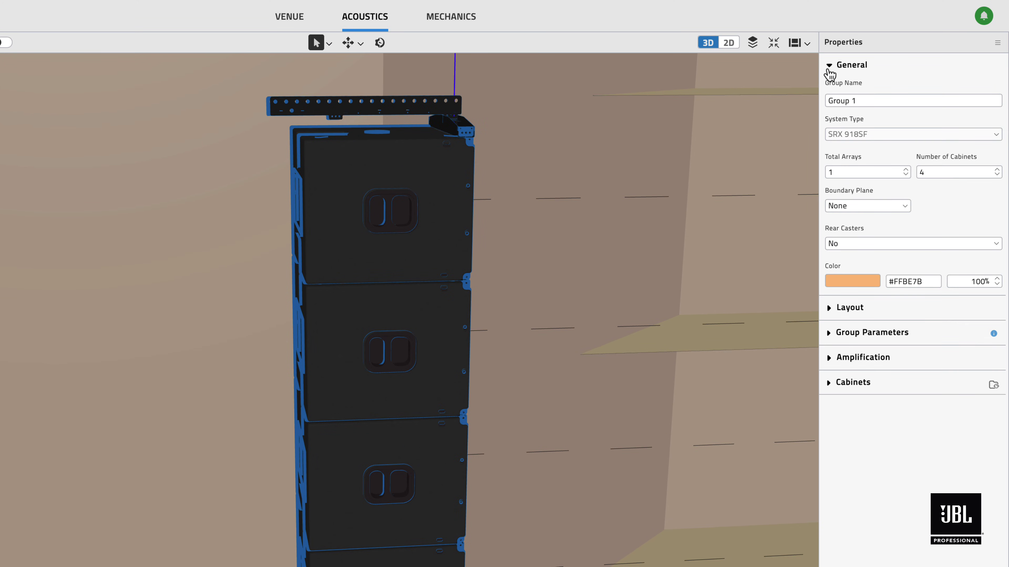
pyautogui.click(872, 248)
pyautogui.click(858, 275)
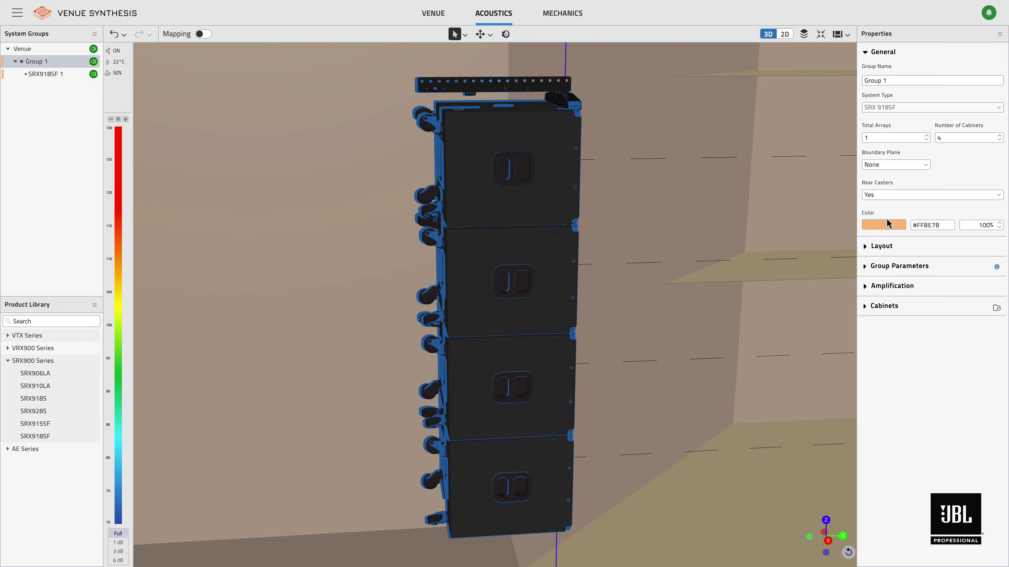
# Add a suspended SRX910LA system with two arrays of 10 cabinets each
pyautogui.click(397, 323)
pyautogui.moveTo(390, 326); pyautogui.dragTo(267, 355, button='middle')
pyautogui.scroll(-6, 335, 317)
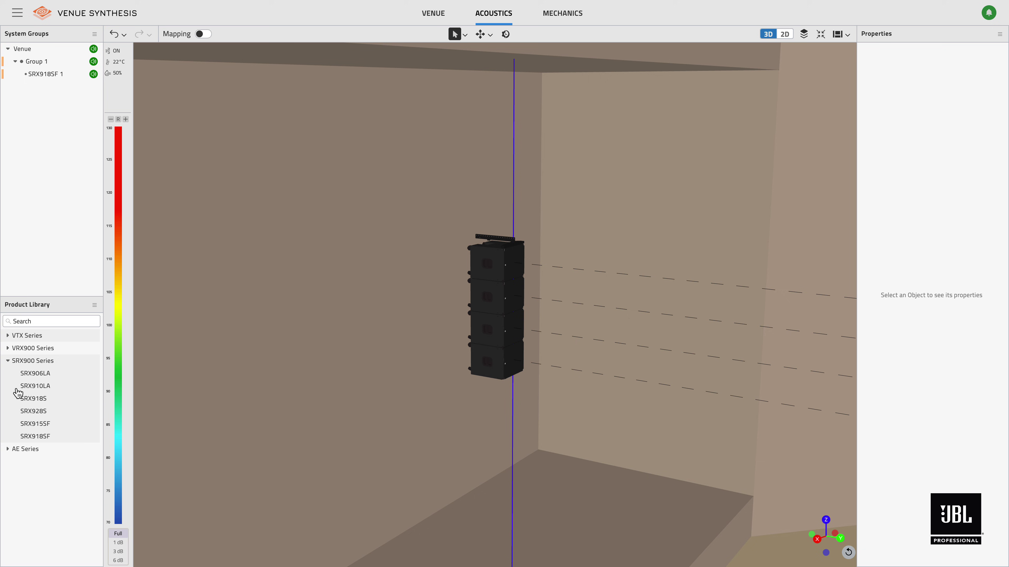
pyautogui.moveTo(18, 388); pyautogui.dragTo(348, 411)
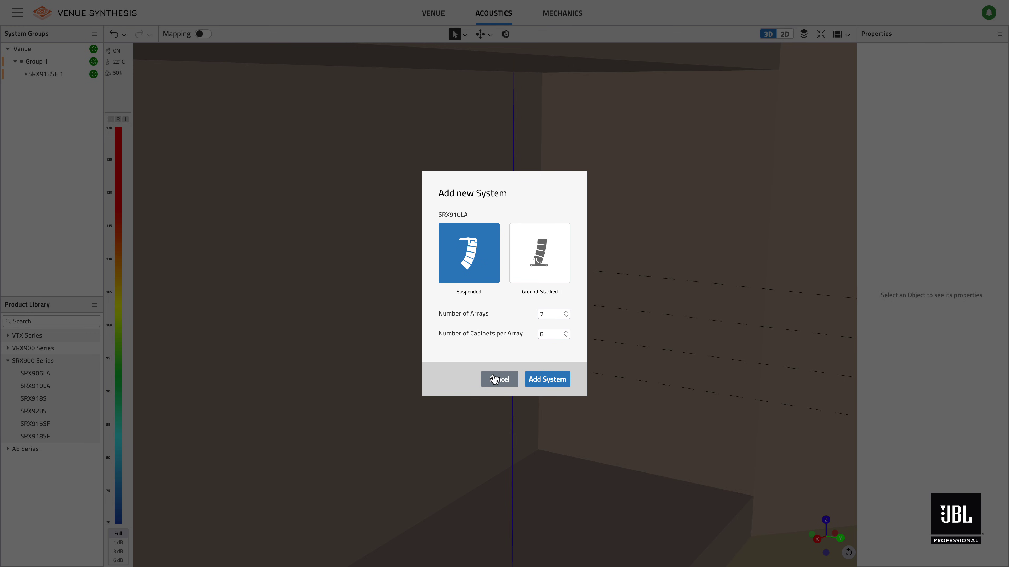
pyautogui.click(566, 333)
pyautogui.click(550, 382)
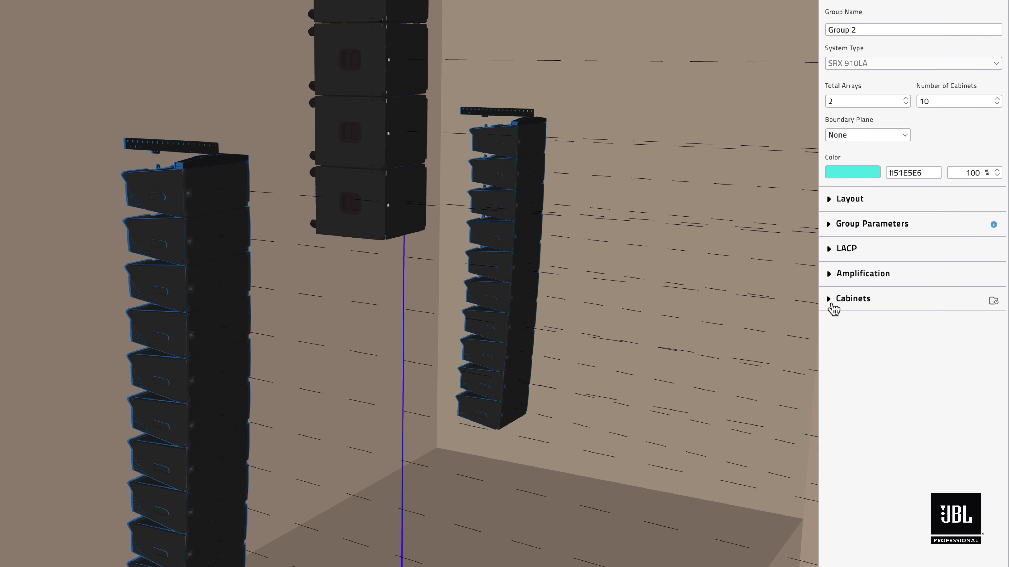
# Change the model of cabinets 1 and 2 in the SRX910LA group to SRX918SF
pyautogui.click(865, 295)
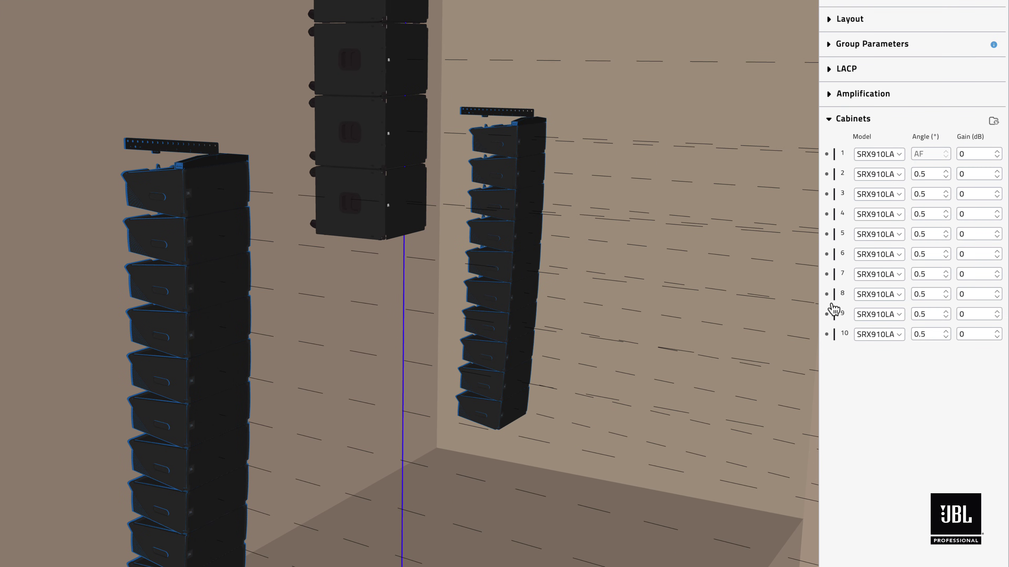
pyautogui.click(886, 158)
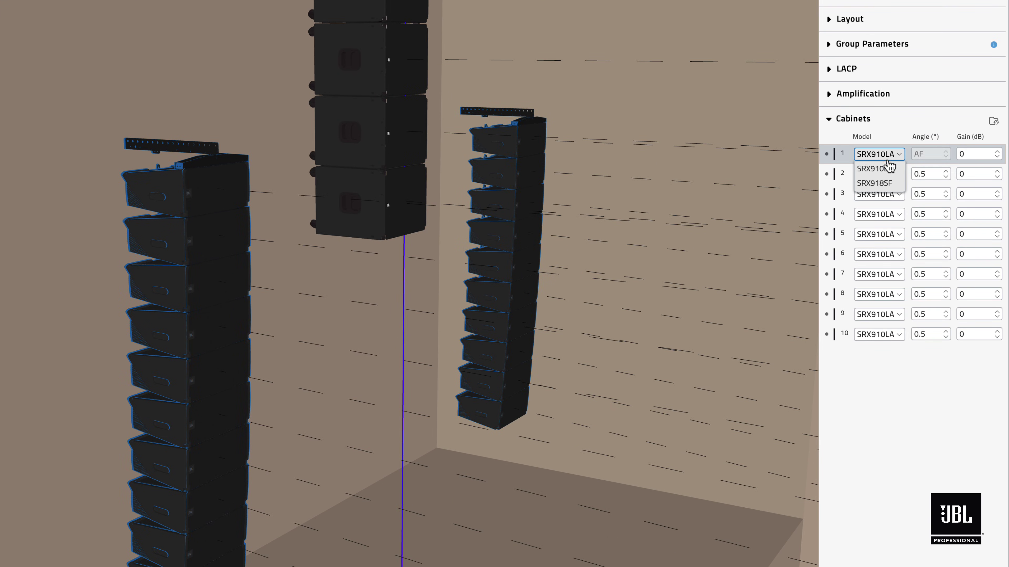
pyautogui.click(887, 185)
pyautogui.click(885, 176)
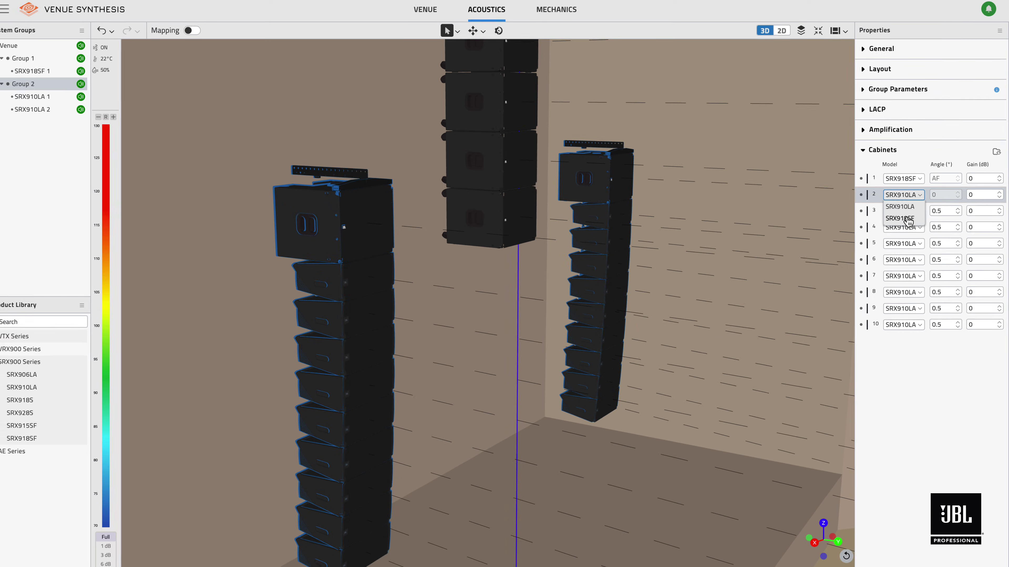
pyautogui.click(900, 218)
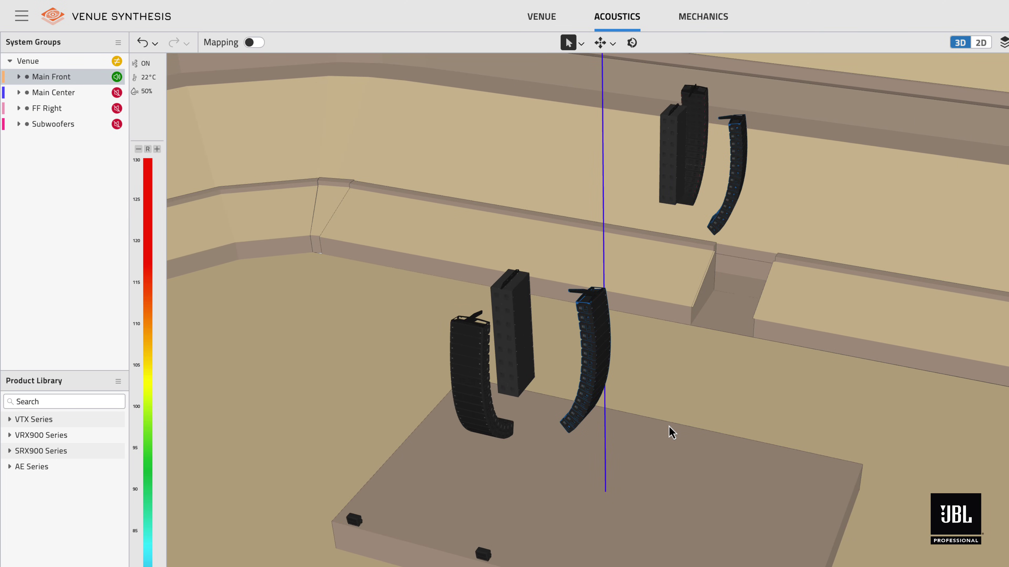
# Mirror the Main Front loudspeaker group to the opposite side of the arena rig
pyautogui.rightClick(53, 80)
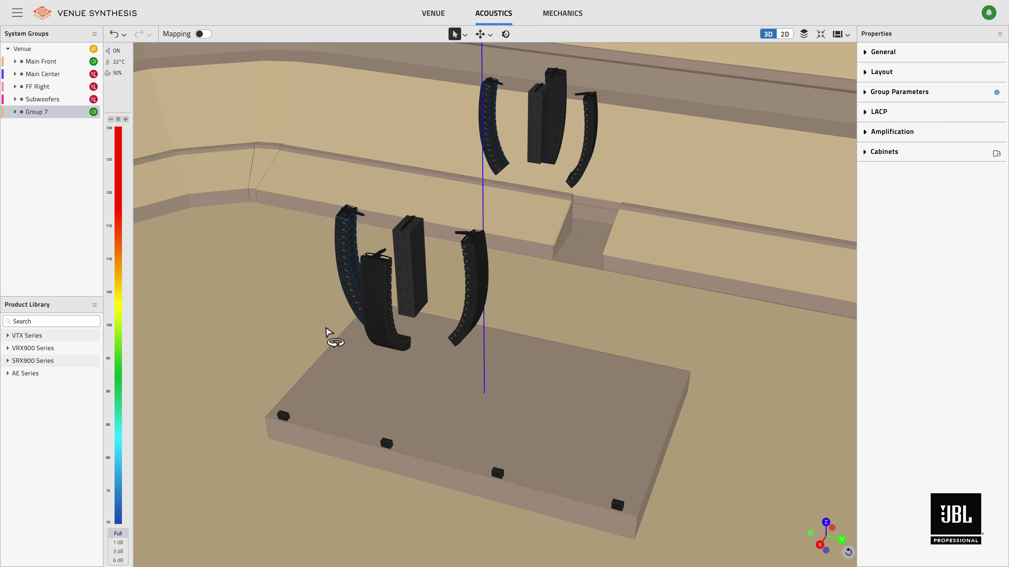
pyautogui.moveTo(327, 331)
pyautogui.mouseDown(button='middle')
pyautogui.moveTo(383, 343)
pyautogui.moveTo(428, 324)
pyautogui.moveTo(322, 329)
pyautogui.mouseUp(button='middle')
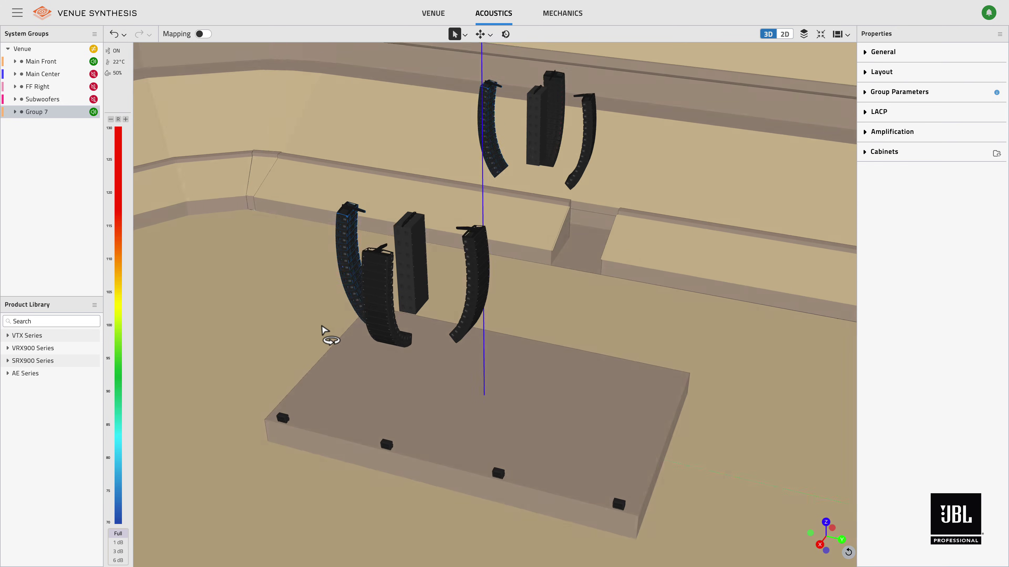
# Mirror the FF Right front fill group on the stage edge
pyautogui.scroll(6, 504, 450)
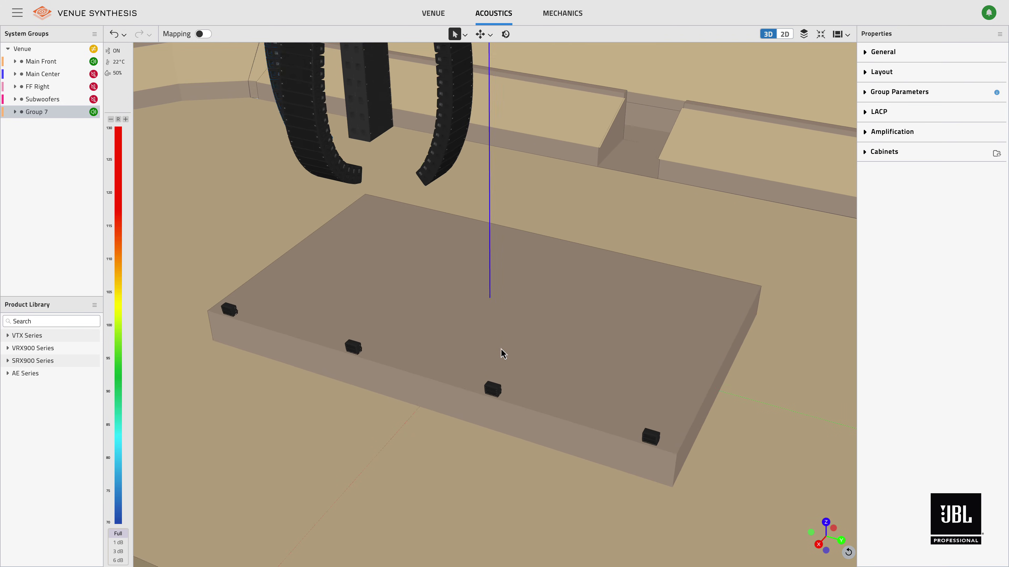
pyautogui.scroll(1, 503, 353)
pyautogui.click(54, 91)
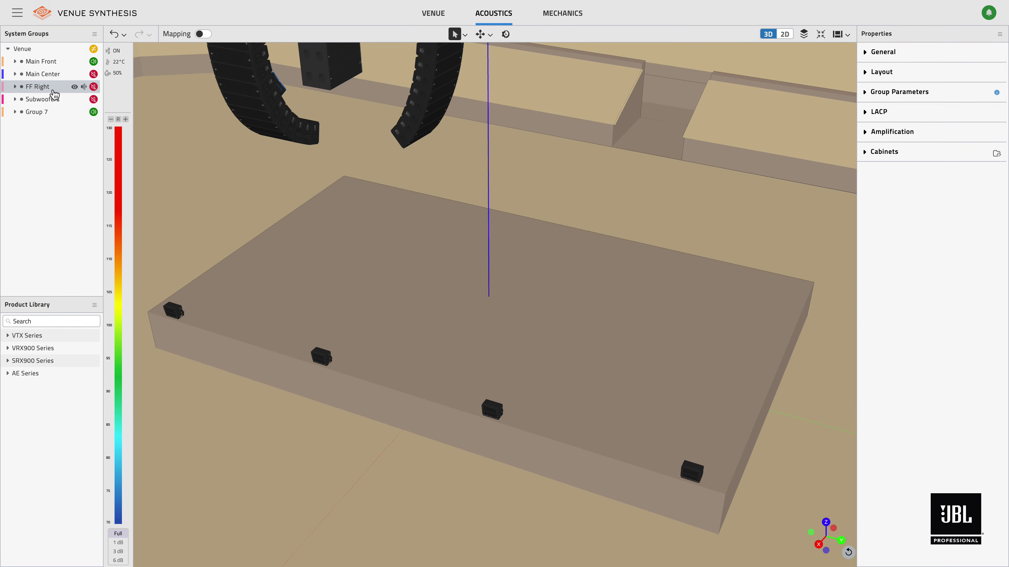
pyautogui.rightClick(53, 94)
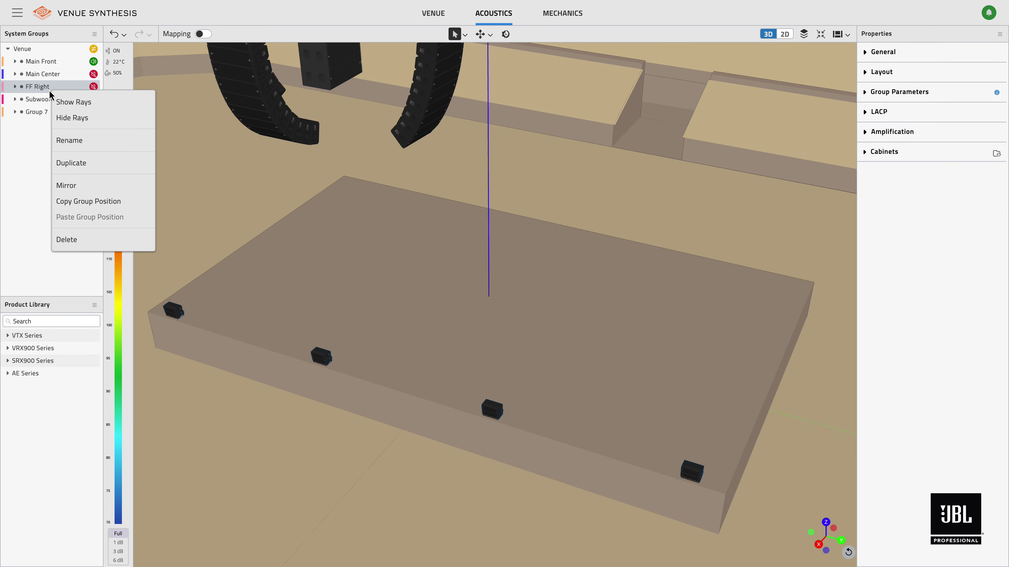
pyautogui.click(77, 185)
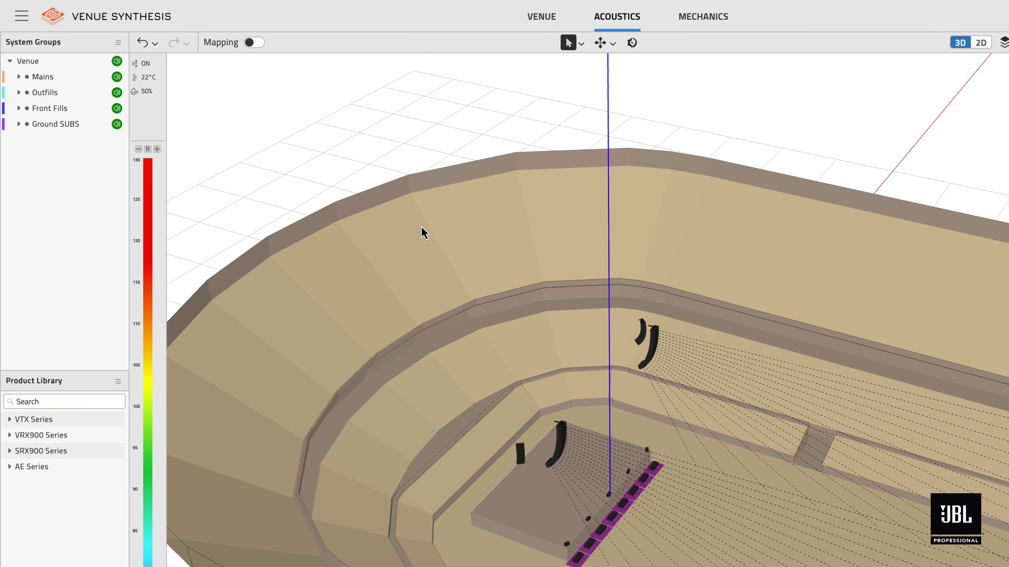
# Select the Mains, Outfills, Front Fills and Ground SUBS groups together and activate the Move tool on them
pyautogui.click(66, 79)
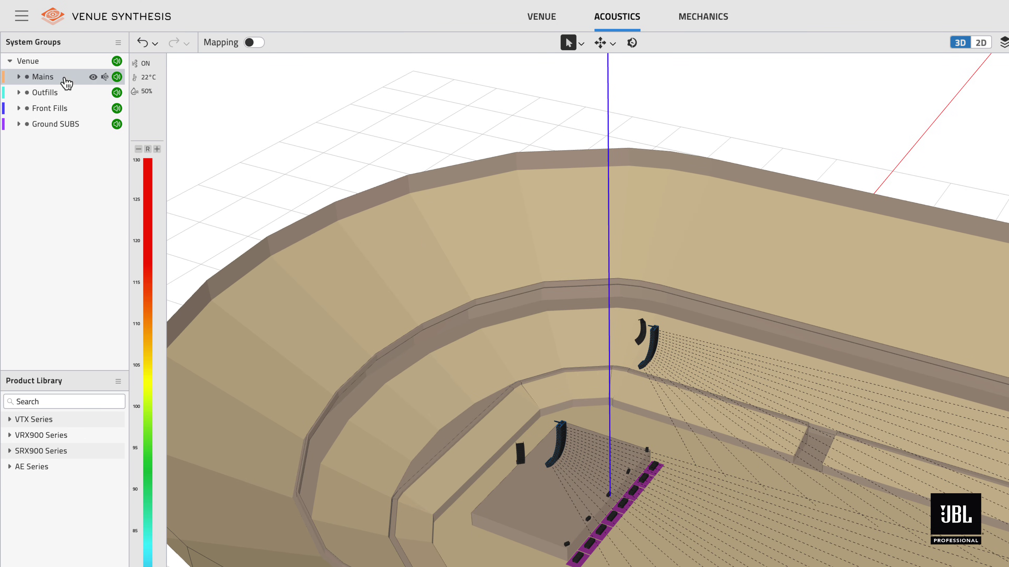
pyautogui.keyDown('shift'); pyautogui.click(76, 124); pyautogui.keyUp('shift')
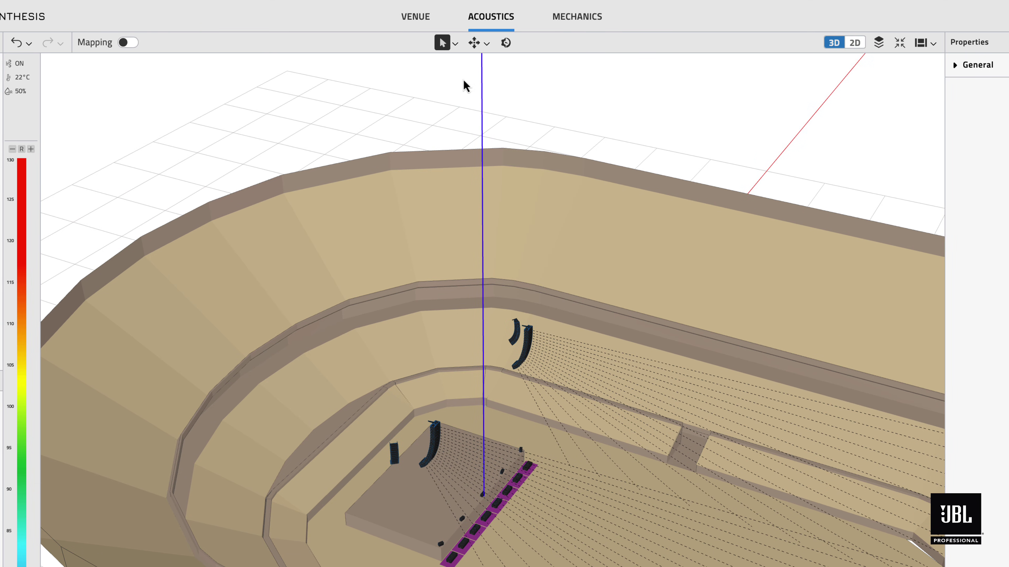
pyautogui.click(476, 42)
pyautogui.click(488, 64)
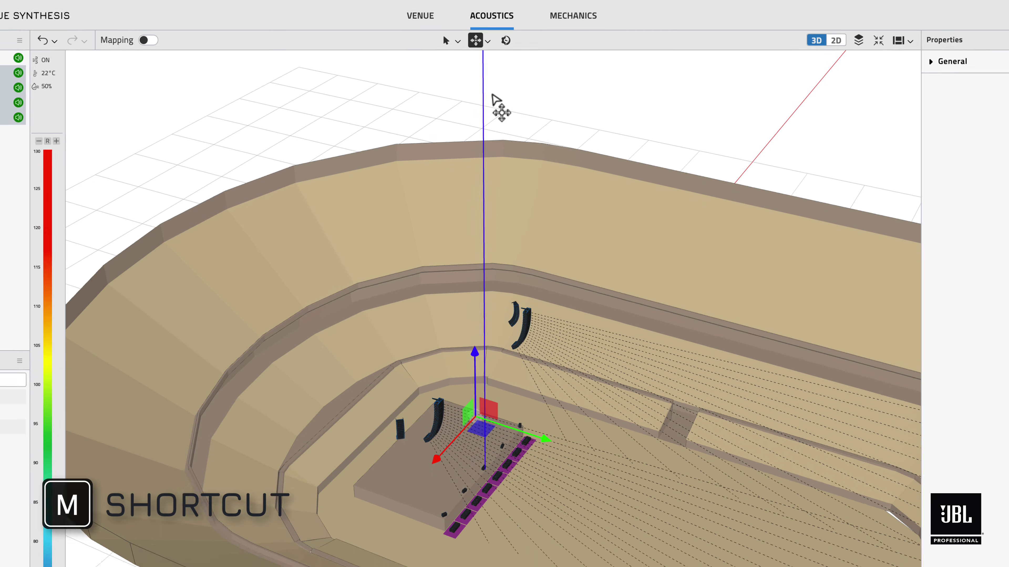
pyautogui.moveTo(554, 379)
pyautogui.mouseDown()
pyautogui.moveTo(566, 382)
pyautogui.moveTo(540, 377)
pyautogui.mouseUp()
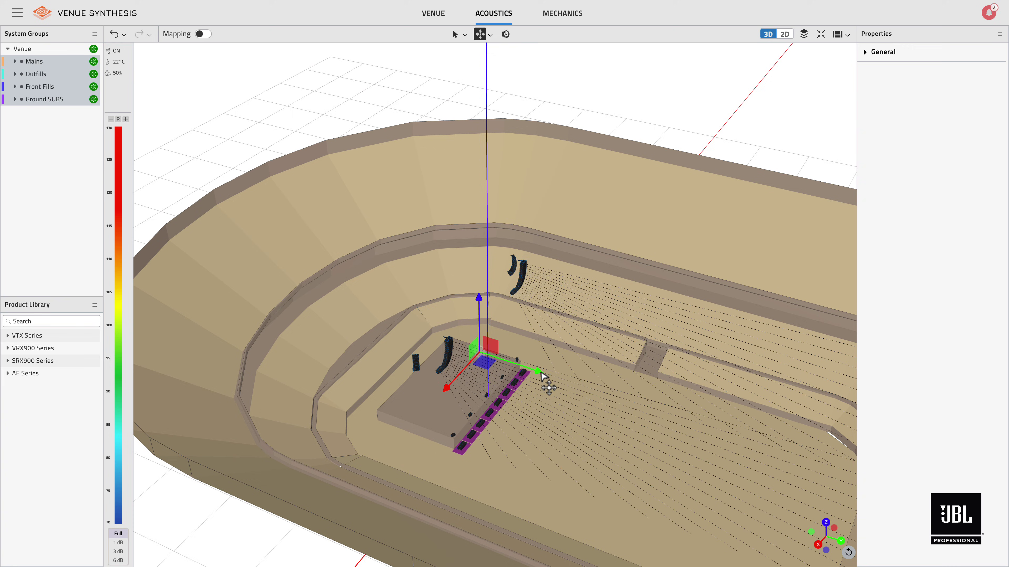
# Delete all geometry belonging to Arena 180 Geometry.gcf from the venue
pyautogui.click(436, 20)
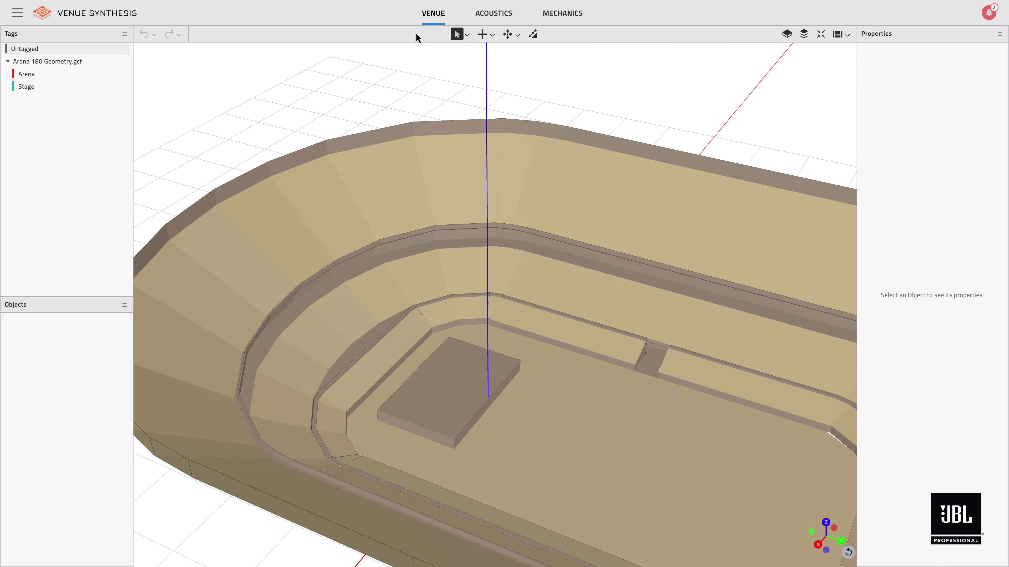
pyautogui.click(77, 64)
pyautogui.press('Delete')
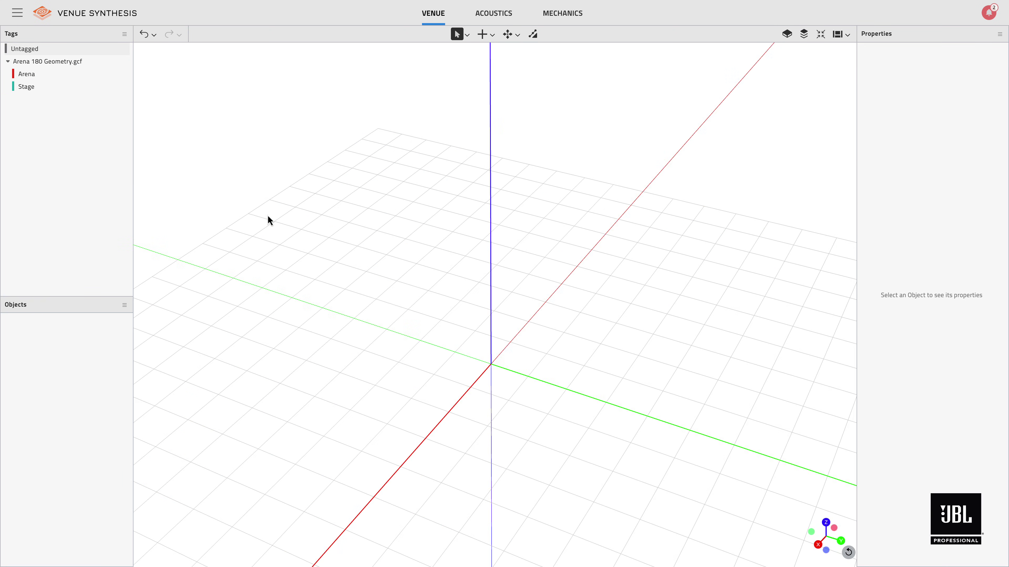
# Import the venue geometry file Move Venue 2.gcf from the VS Files folder
pyautogui.click(496, 40)
pyautogui.click(502, 119)
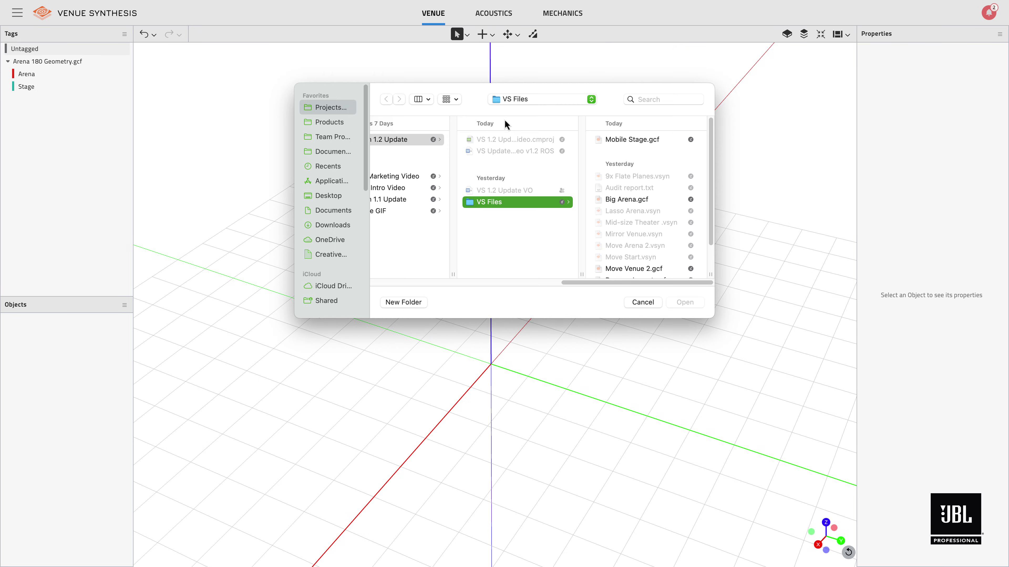
pyautogui.click(639, 267)
pyautogui.click(678, 303)
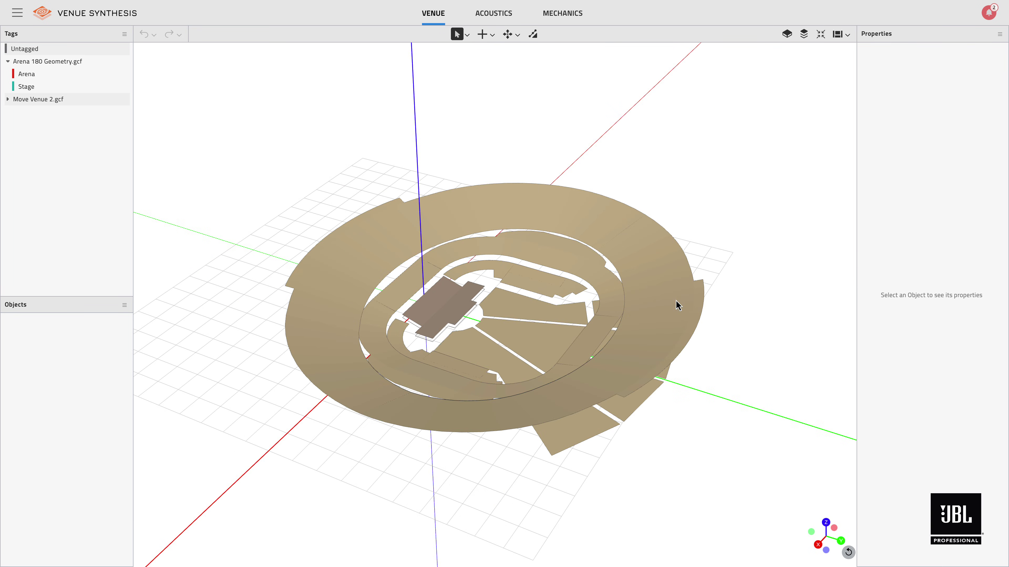
# Move the selected loudspeaker groups along the Y axis to the new stage's front edge and adjust their height
pyautogui.click(503, 19)
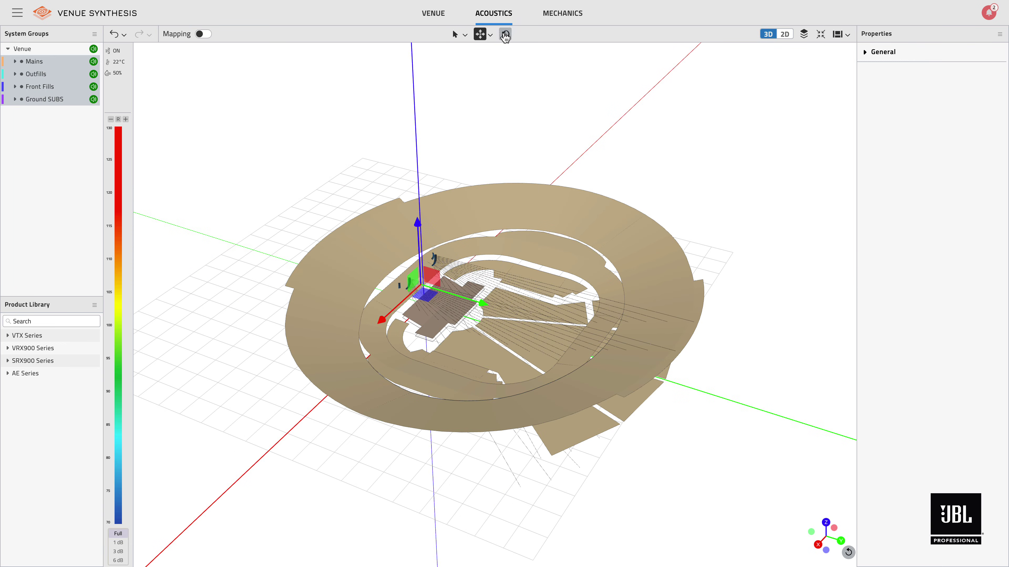
pyautogui.scroll(3, 405, 306)
pyautogui.scroll(5, 405, 306)
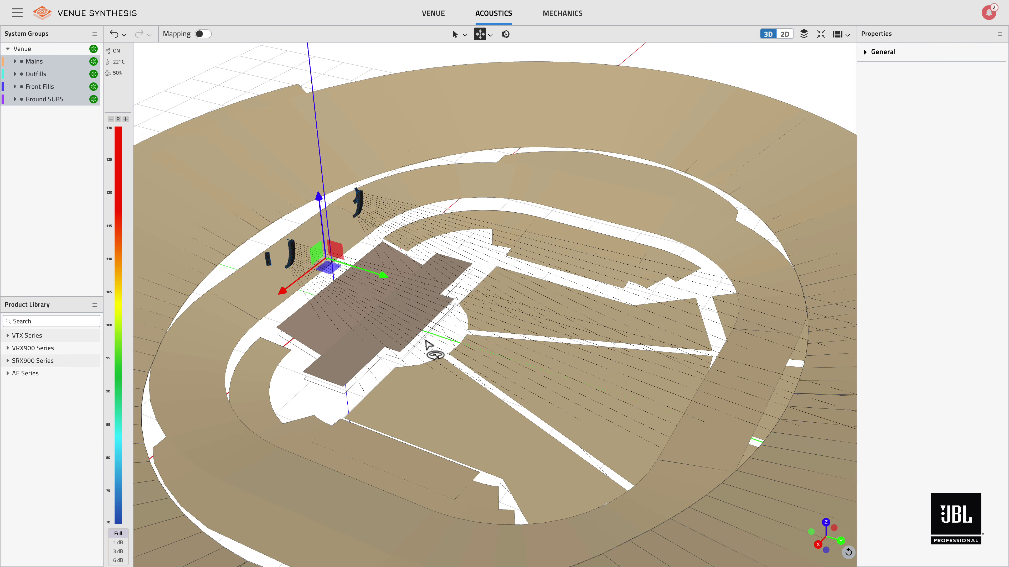
pyautogui.moveTo(470, 280); pyautogui.dragTo(582, 327)
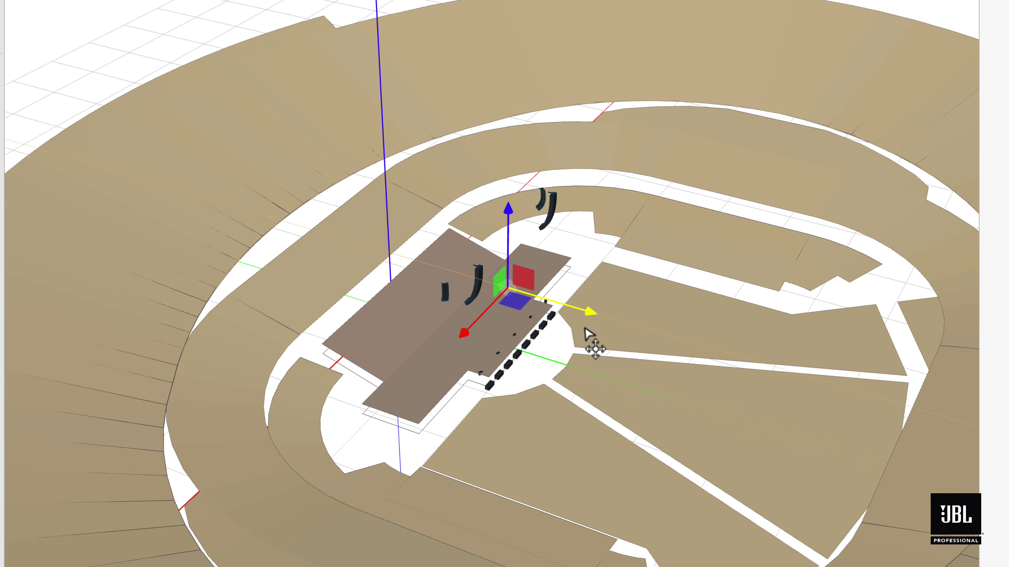
pyautogui.moveTo(511, 216); pyautogui.dragTo(513, 217)
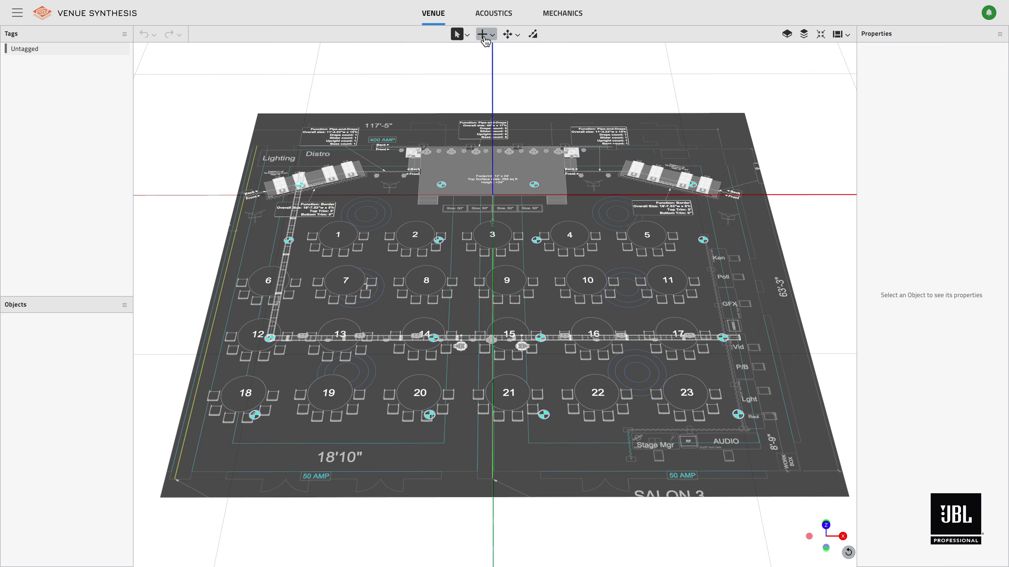
# Start a freely drawn plane on the horizontal drawing plane and trace the ballroom floor plan's side and rear walls
pyautogui.click(484, 37)
pyautogui.click(498, 86)
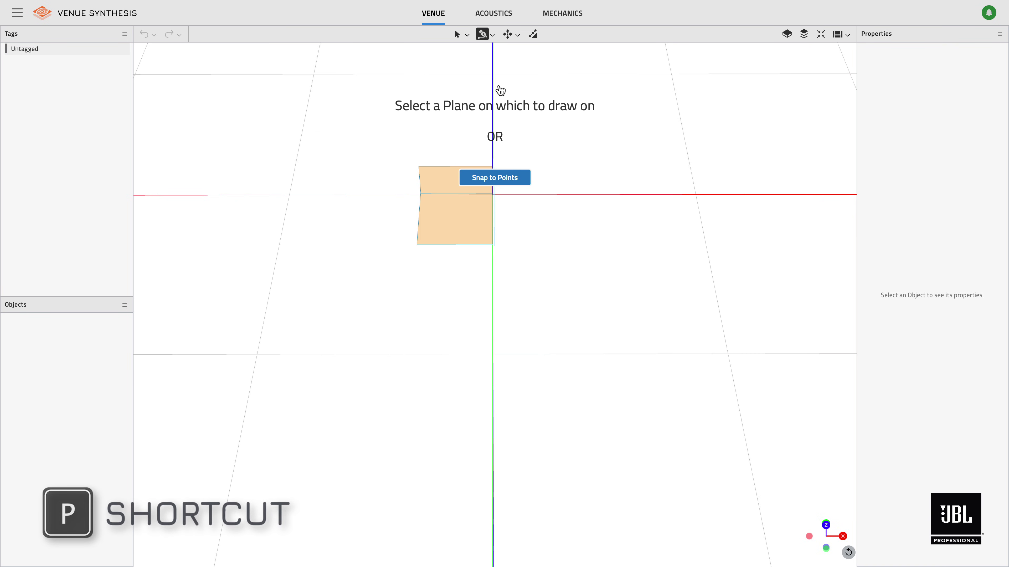
pyautogui.click(483, 222)
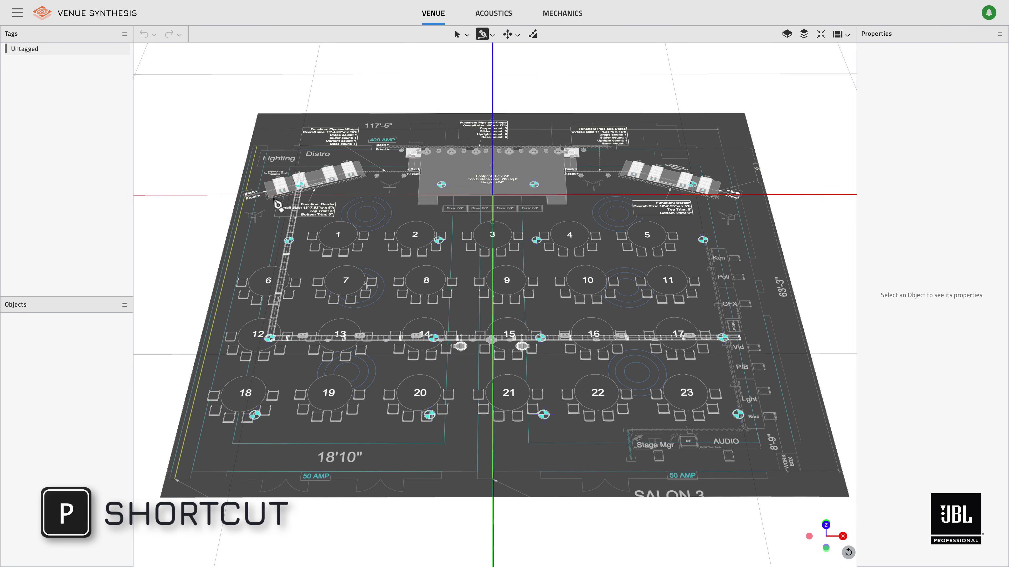
pyautogui.click(244, 196)
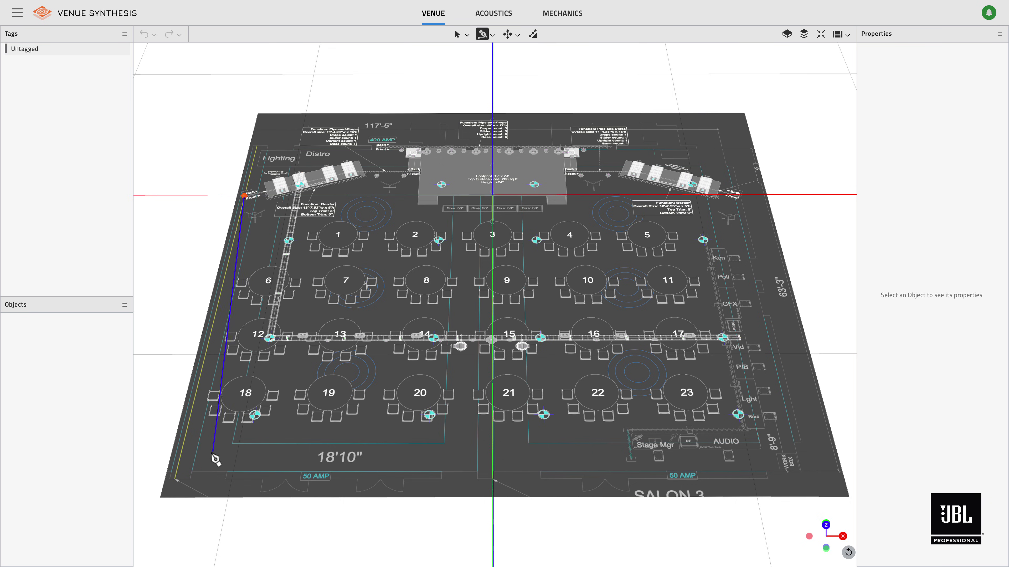
pyautogui.press('shift')
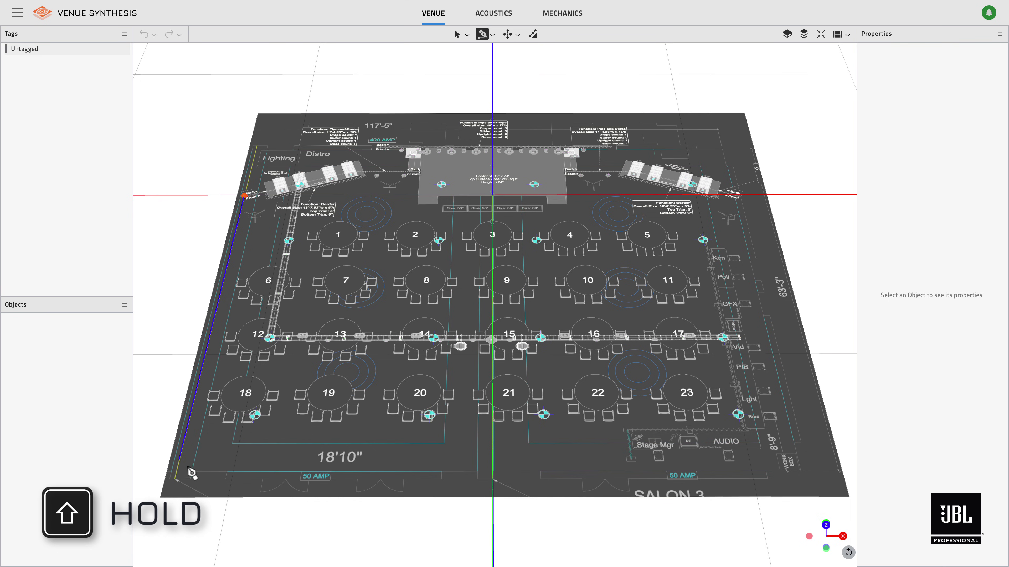
pyautogui.keyDown('shift'); pyautogui.click(176, 470); pyautogui.keyUp('shift')
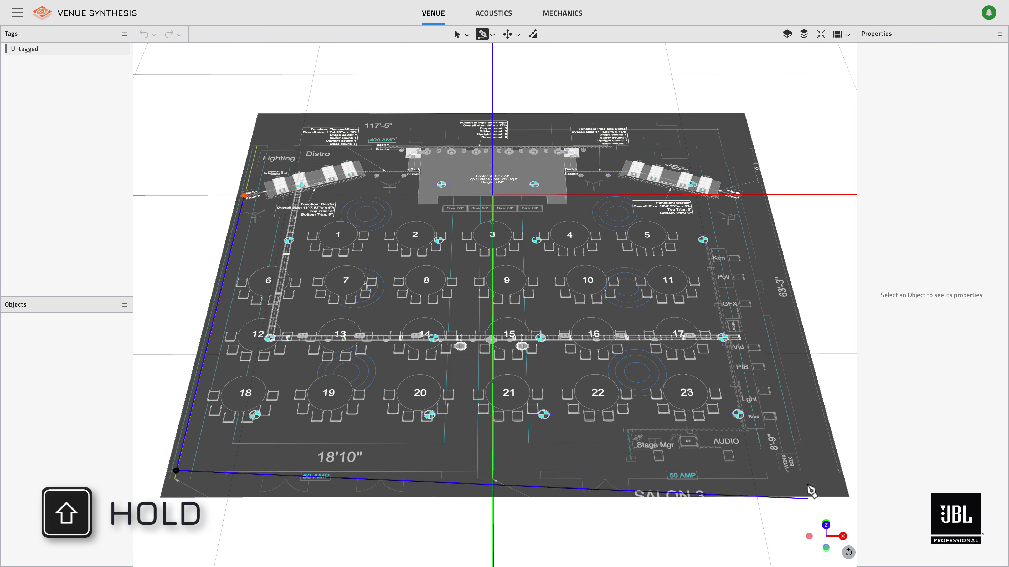
pyautogui.click(799, 470)
pyautogui.click(733, 194)
# Trace the drape lines and the stage front on the floor plan and close the audience plane at its starting point
pyautogui.click(719, 191)
pyautogui.click(717, 199)
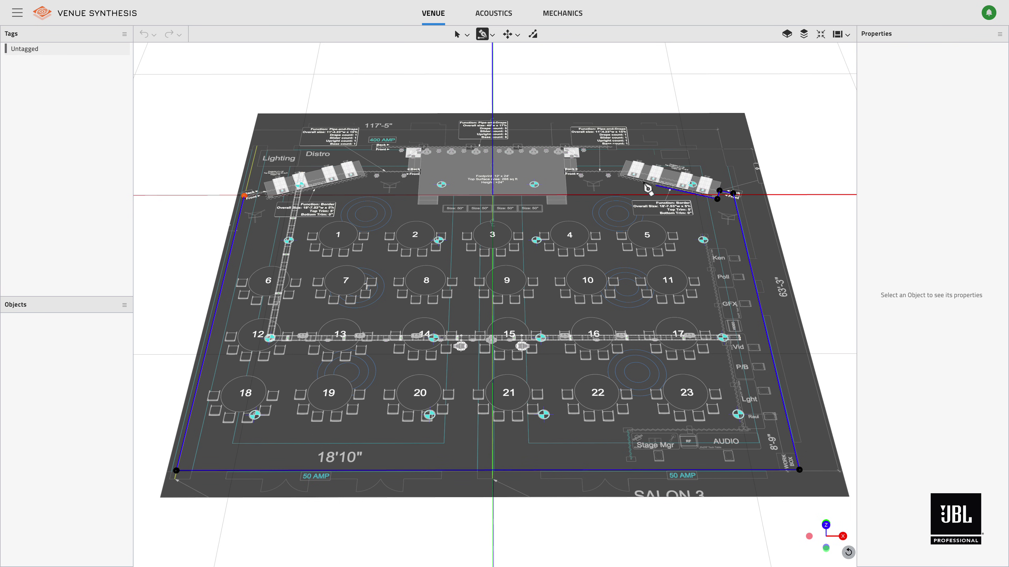
pyautogui.click(620, 177)
pyautogui.click(619, 171)
pyautogui.click(565, 171)
pyautogui.click(567, 196)
pyautogui.click(417, 196)
pyautogui.click(419, 172)
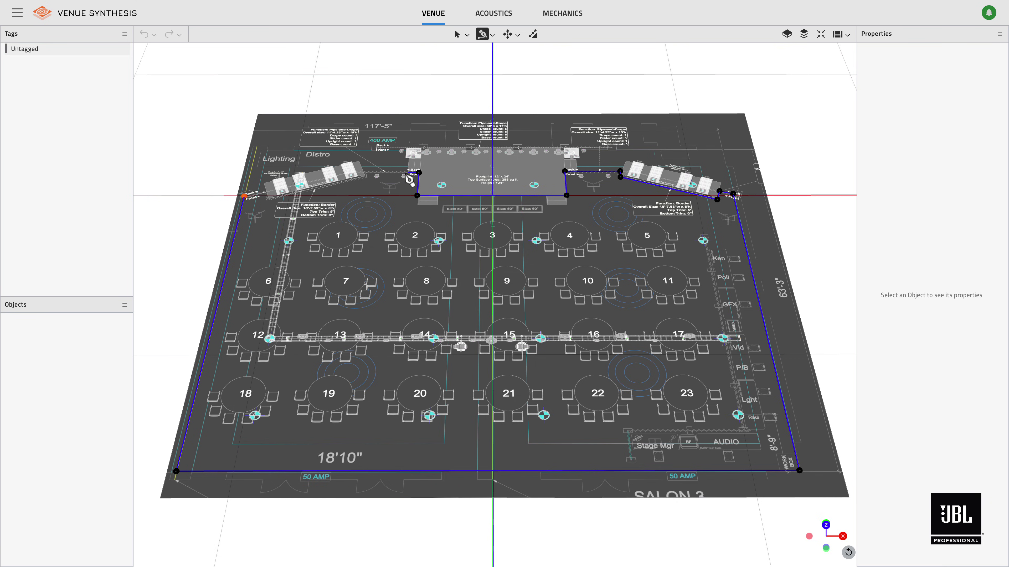
pyautogui.click(367, 173)
pyautogui.click(268, 200)
pyautogui.click(244, 196)
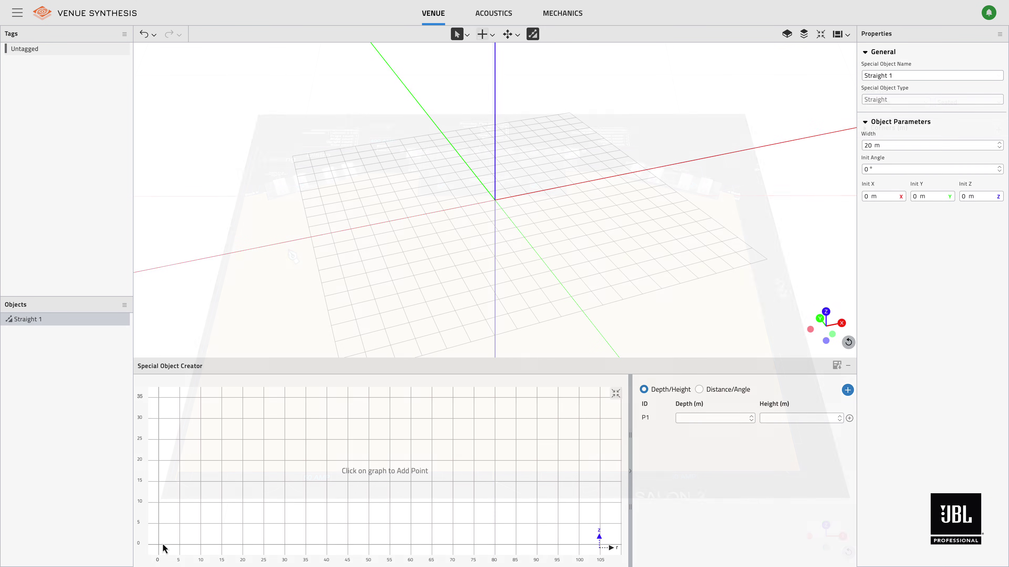
# Build the Straight 1 profile from points at 0.75 m and 59.13 m depth plus one directly above, and adjust the middle point vertically
pyautogui.click(181, 541)
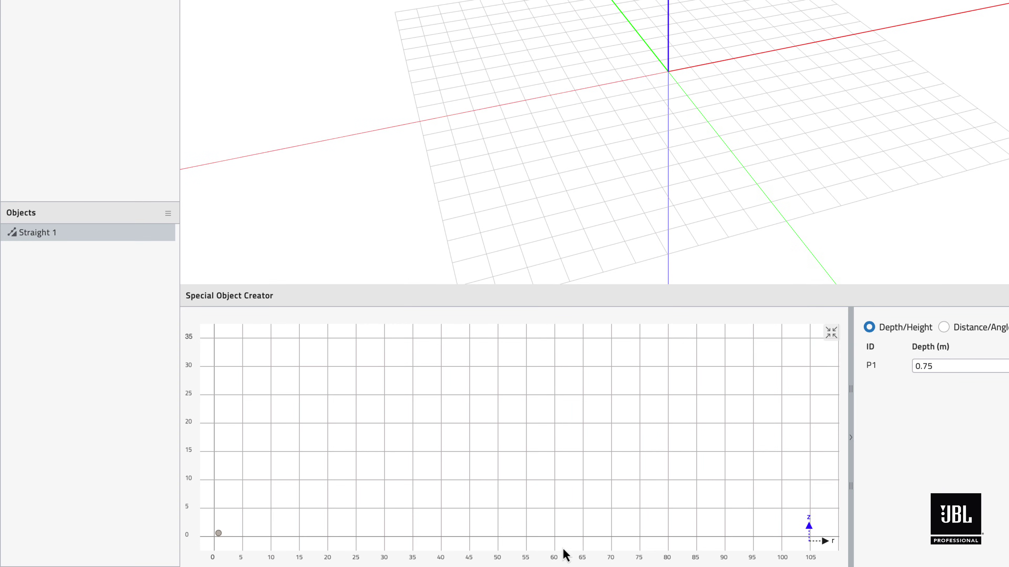
pyautogui.click(550, 525)
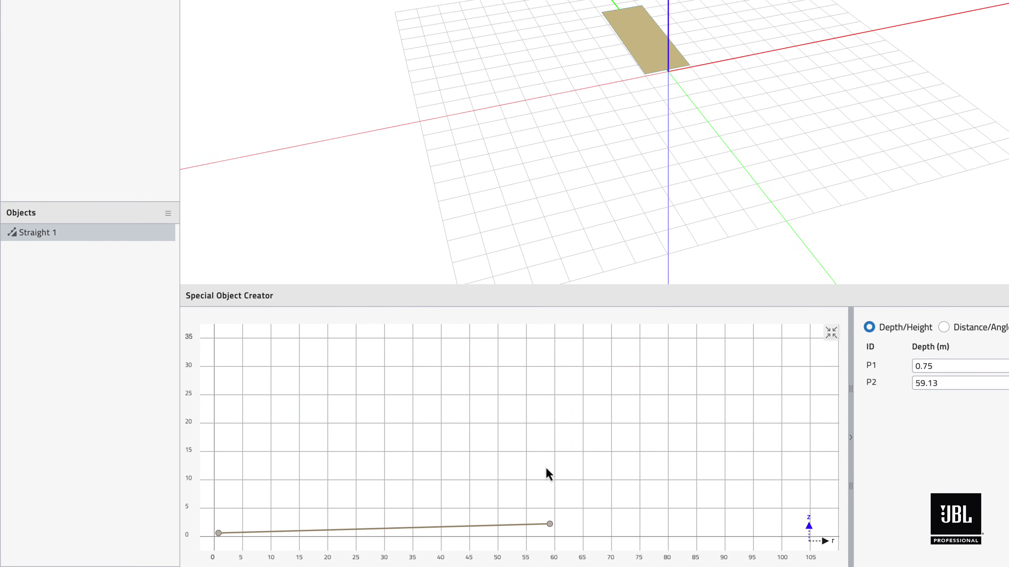
pyautogui.click(550, 453)
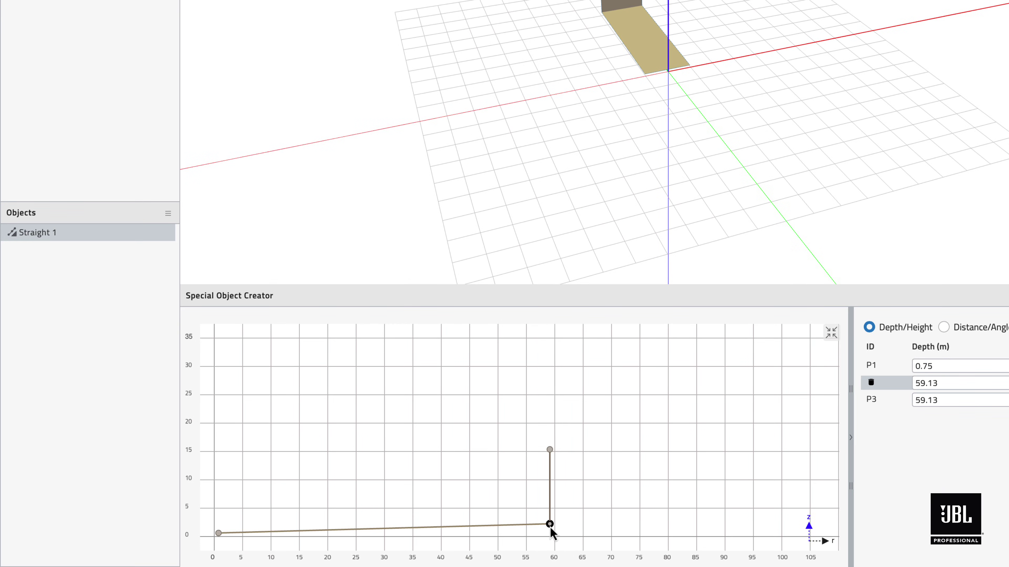
pyautogui.keyDown('shift'); pyautogui.moveTo(550, 528); pyautogui.dragTo(549, 533); pyautogui.keyUp('shift')
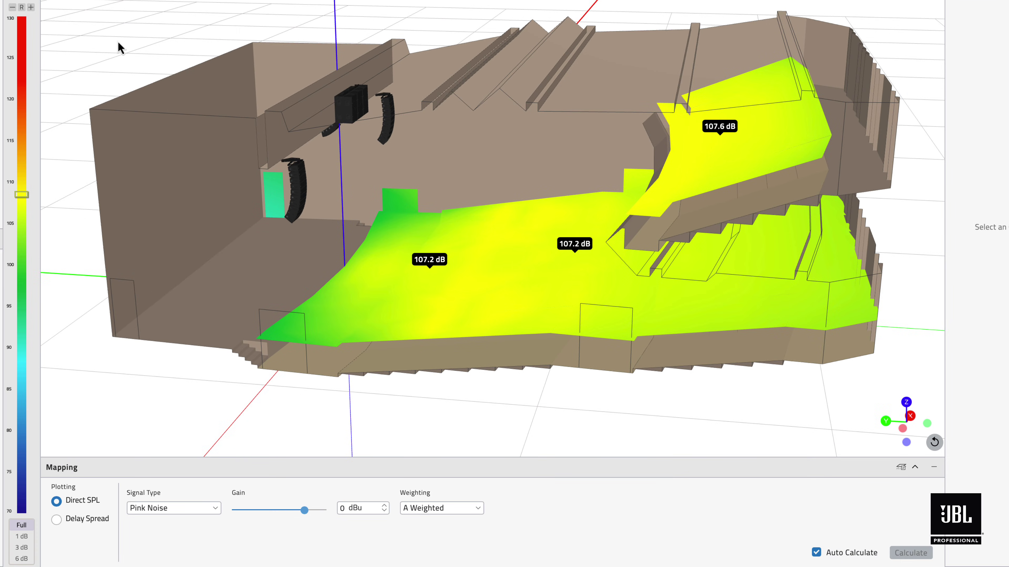
# Set the SPL mapping weighting to C Weighted and the signal type to Music Noise AES75
pyautogui.click(449, 509)
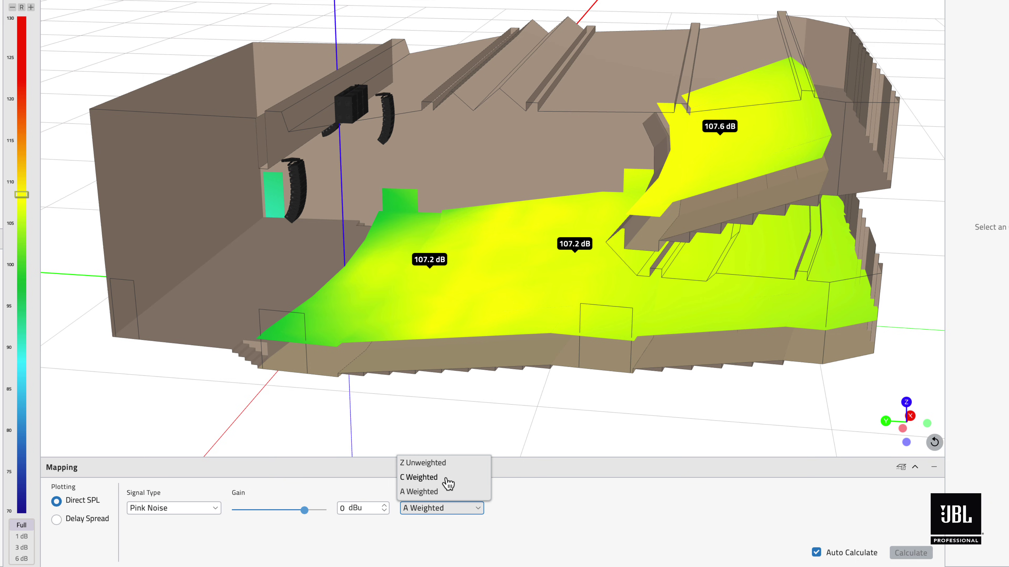
pyautogui.click(448, 484)
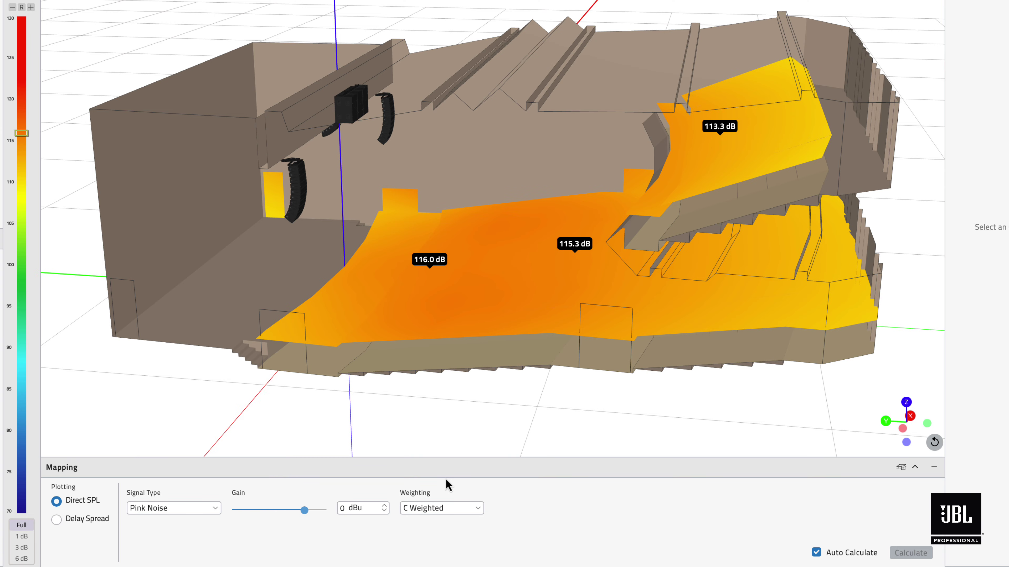
pyautogui.click(181, 510)
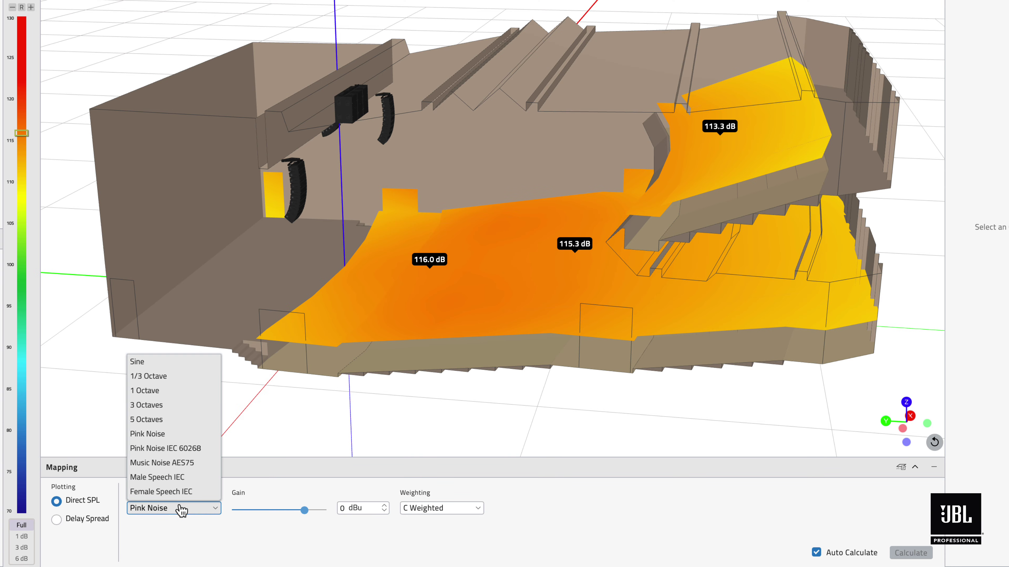
pyautogui.click(194, 463)
# Set the mapping weighting to A Weighted and compare the 1, 3 and 6 dB color scale steps, finishing with 1 dB
pyautogui.click(427, 509)
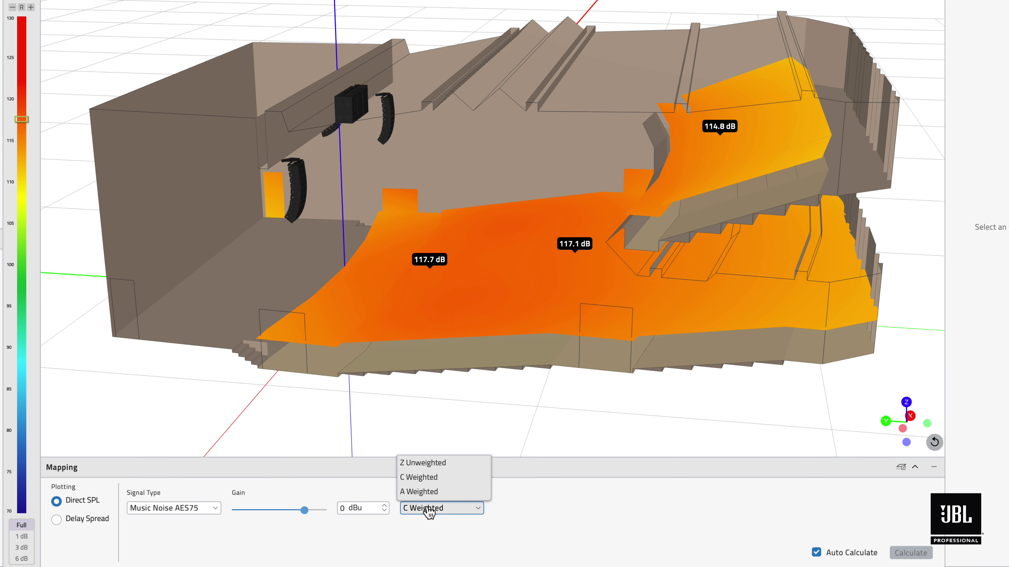
pyautogui.click(423, 492)
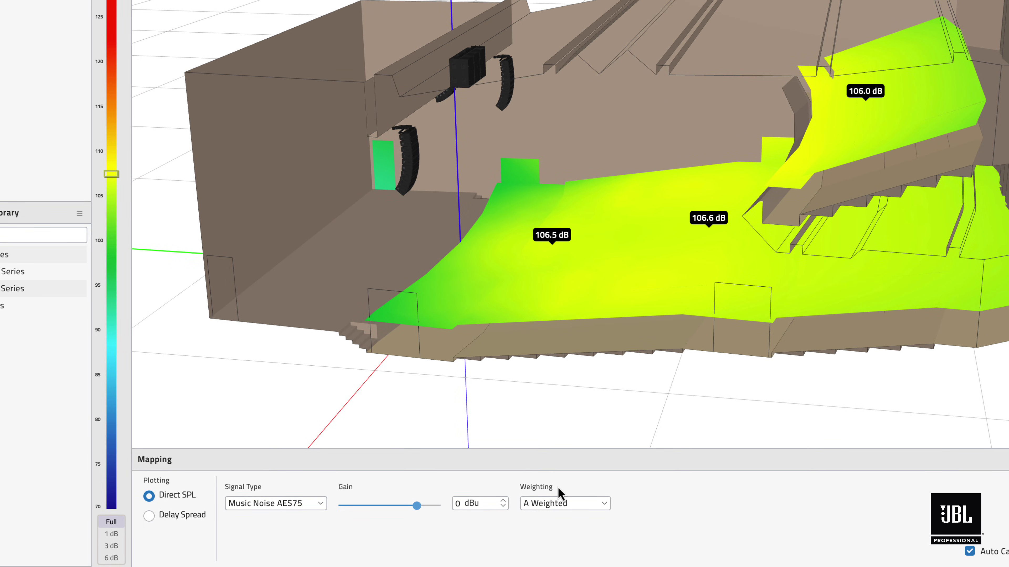
pyautogui.click(111, 535)
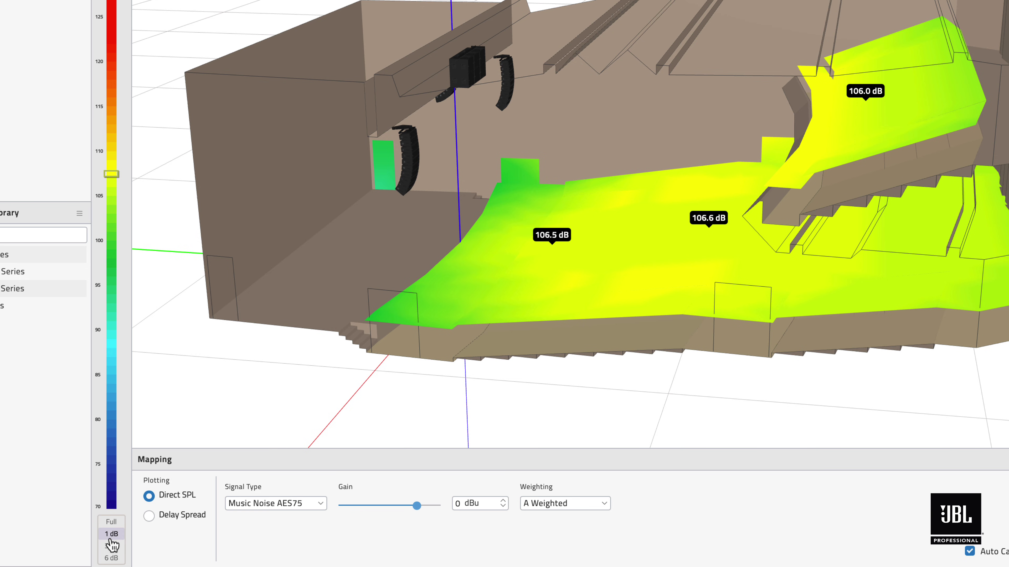
pyautogui.click(112, 547)
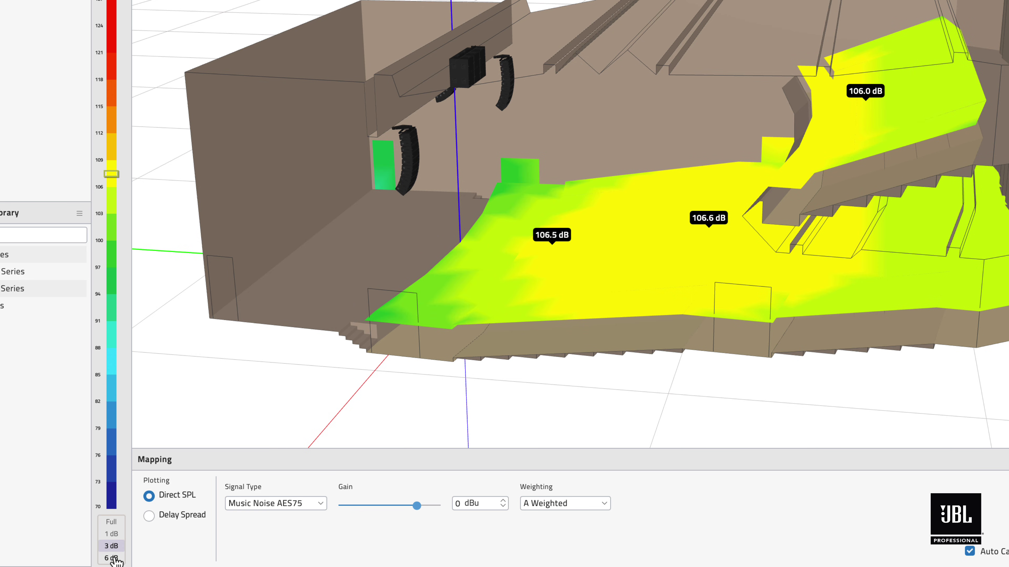
pyautogui.click(112, 558)
pyautogui.click(111, 534)
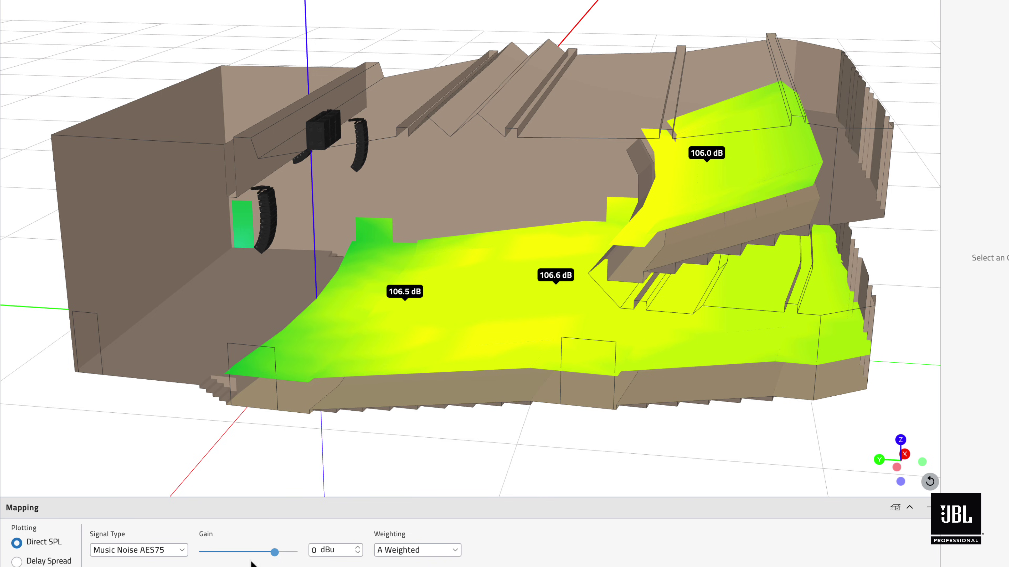
# In a straight side view, tape-measure from the main array's bottom to the ground and from the balcony's underside to the floor below
pyautogui.click(897, 469)
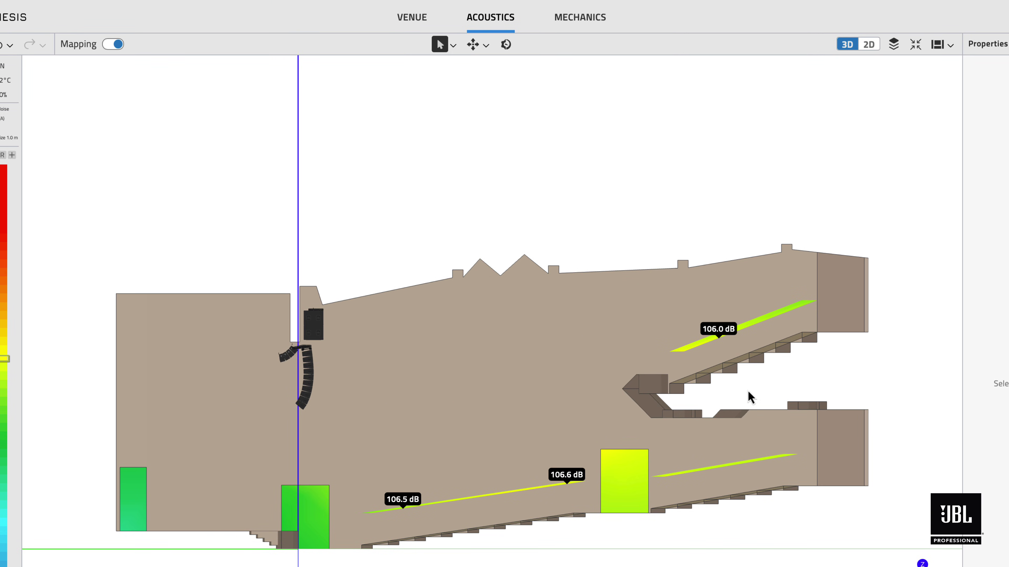
pyautogui.click(489, 47)
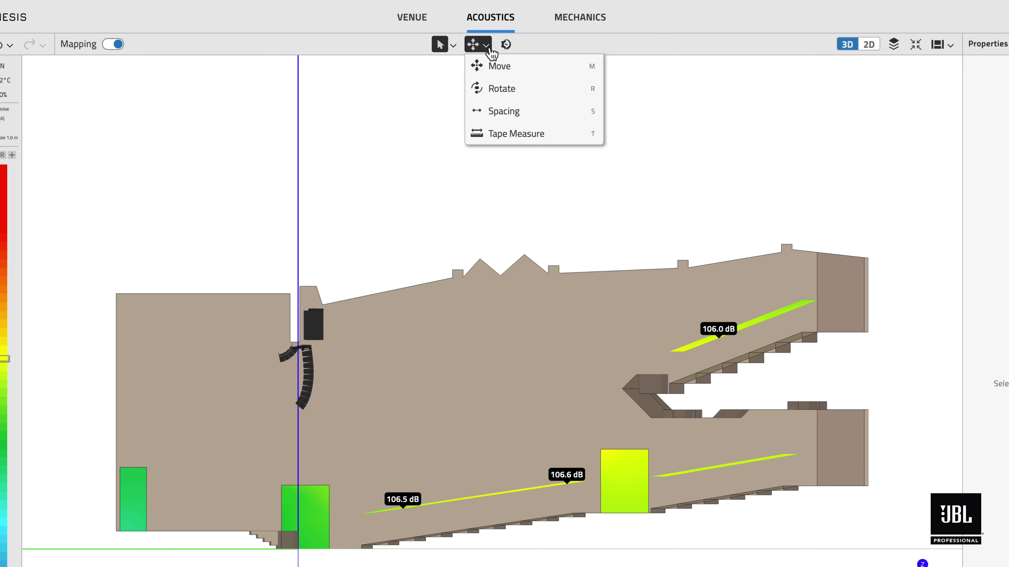
pyautogui.click(493, 133)
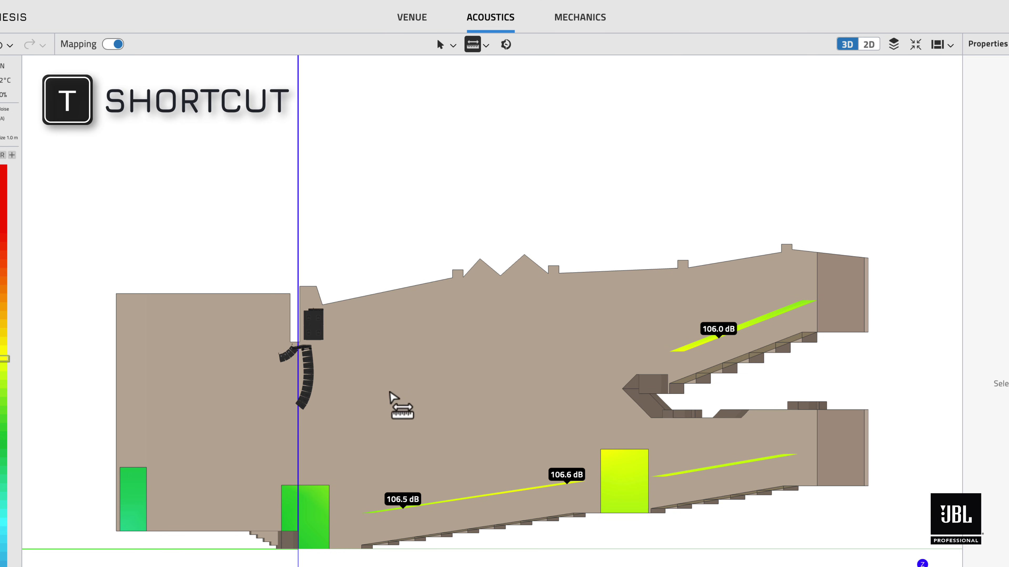
pyautogui.click(303, 411)
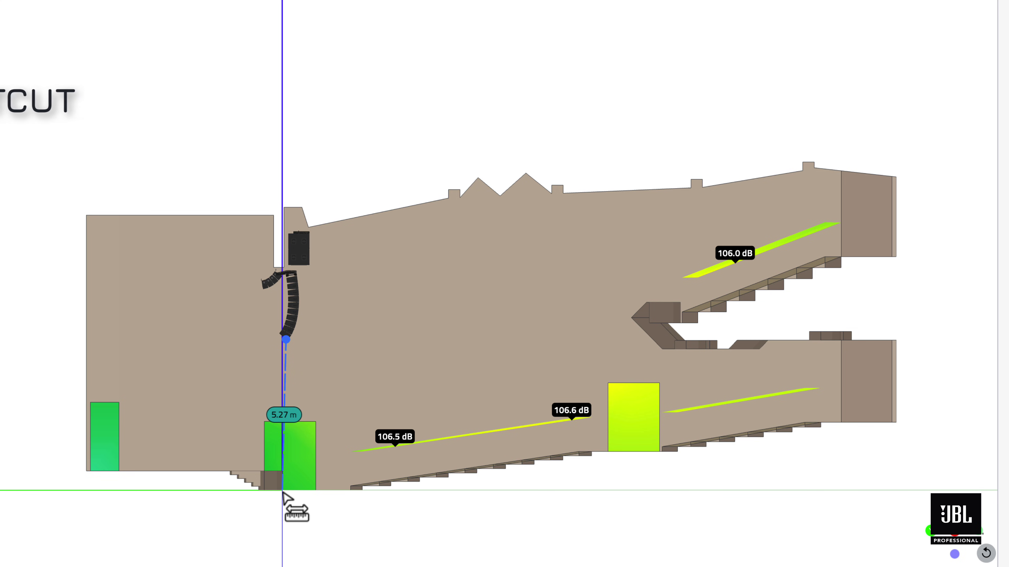
pyautogui.click(282, 491)
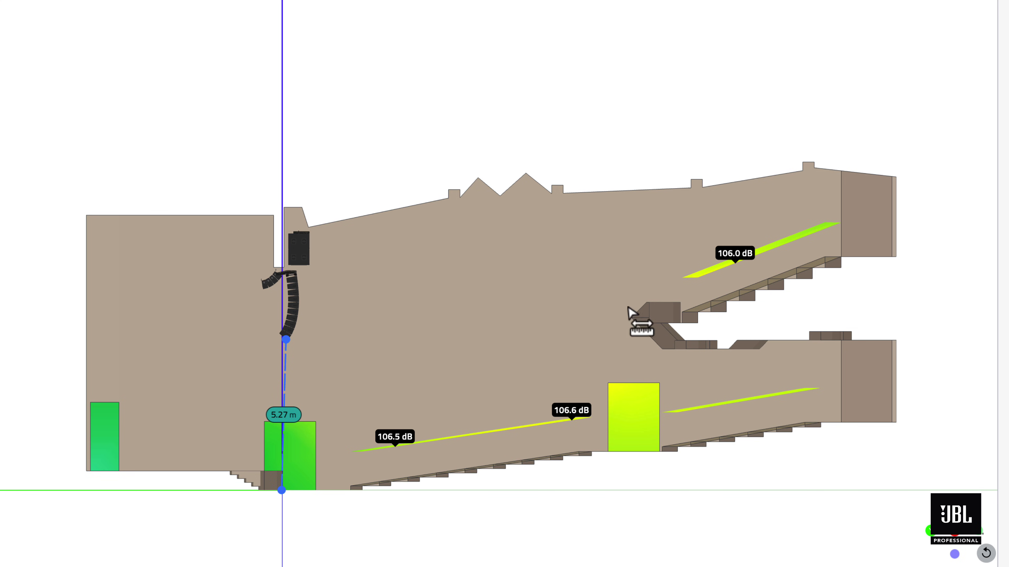
pyautogui.click(660, 349)
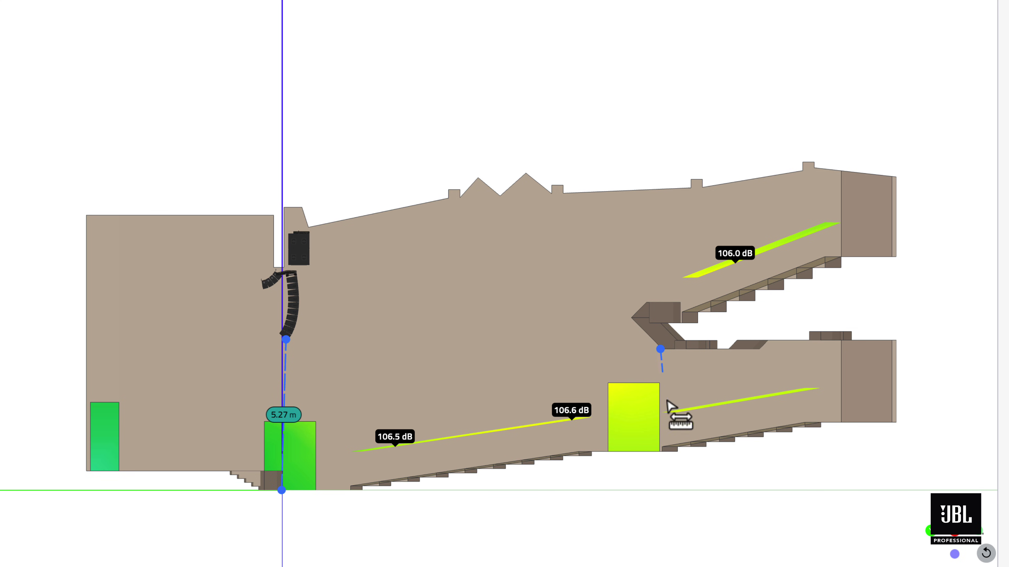
pyautogui.click(660, 452)
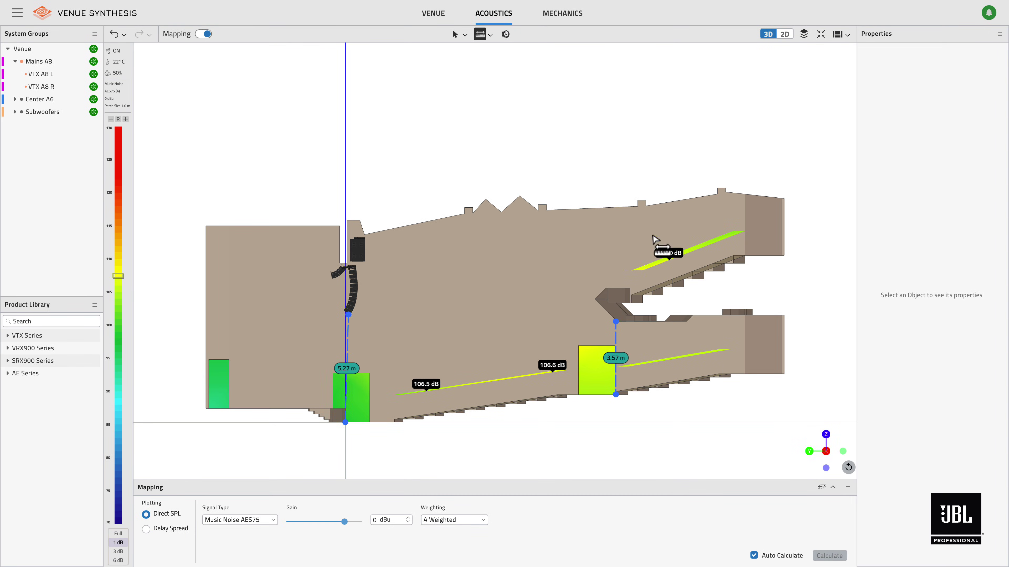
# In the Mechanics side view of VTX A8 L, measure the span between suspension points and the vertical distance from the frame's rear corner to the lowest cabinet
pyautogui.click(576, 18)
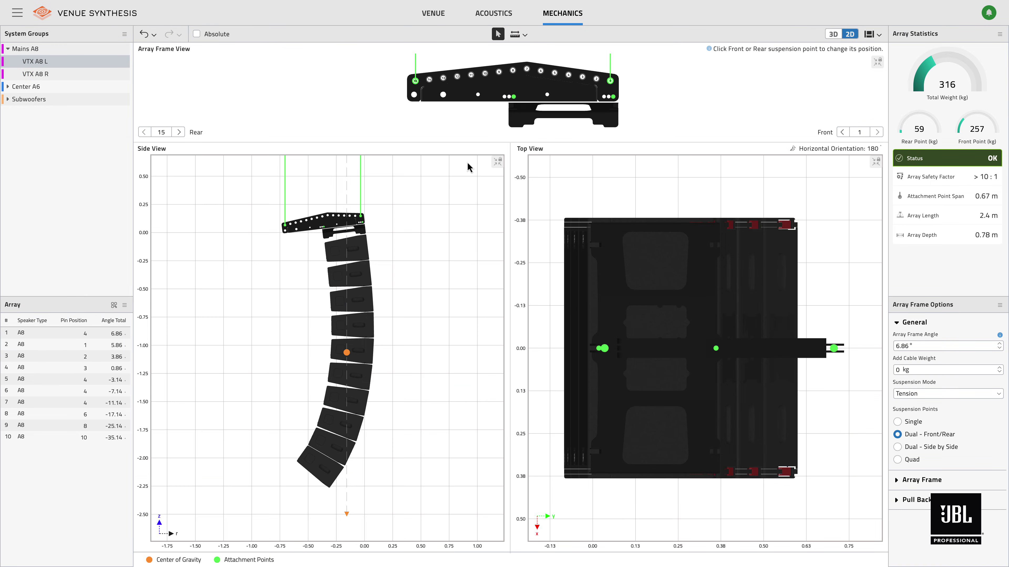
pyautogui.press('m')
pyautogui.click(366, 177)
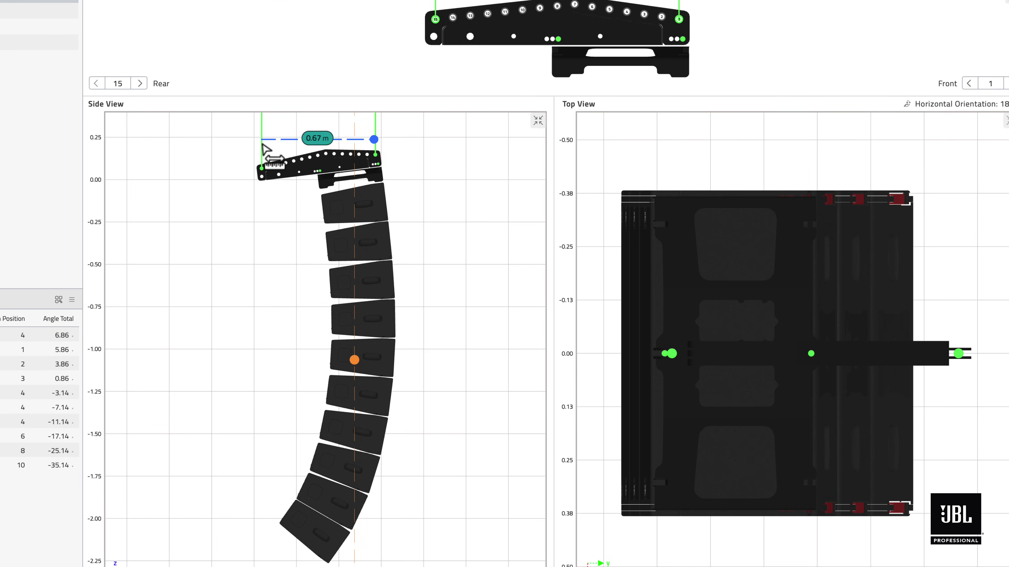
pyautogui.click(261, 140)
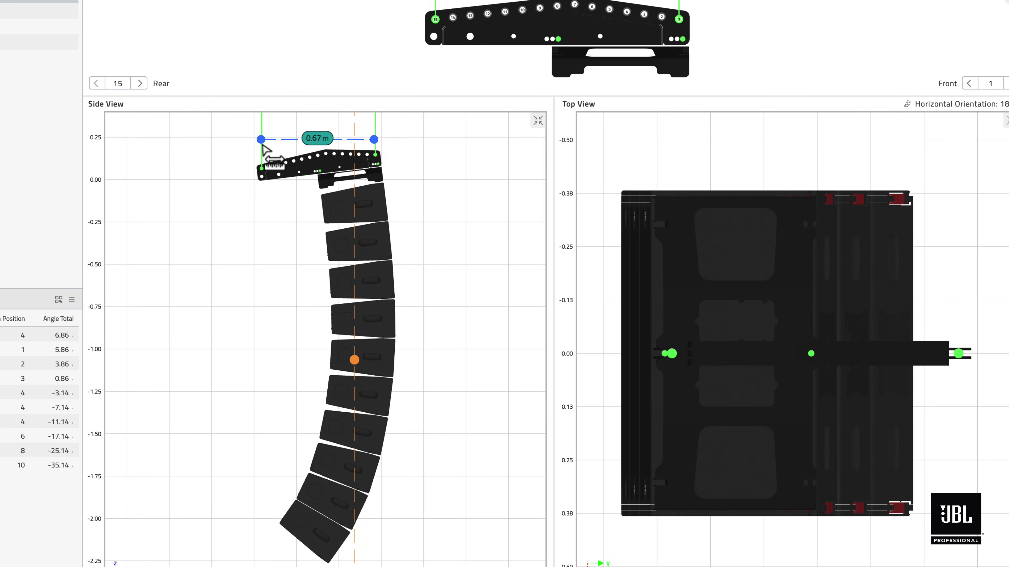
pyautogui.keyDown('shift'); pyautogui.click(259, 180); pyautogui.keyUp('shift')
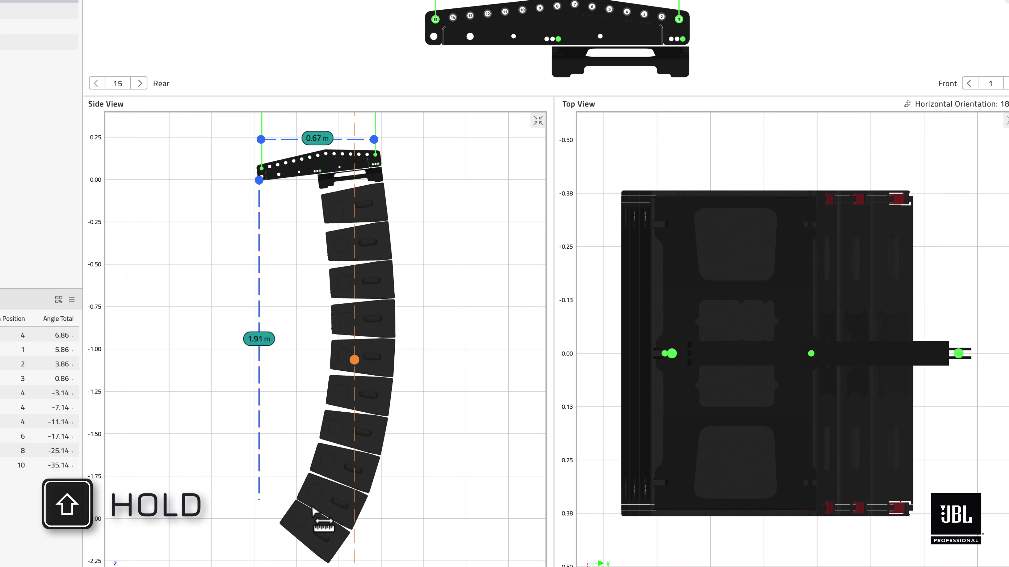
pyautogui.keyDown('shift'); pyautogui.click(279, 524); pyautogui.keyUp('shift')
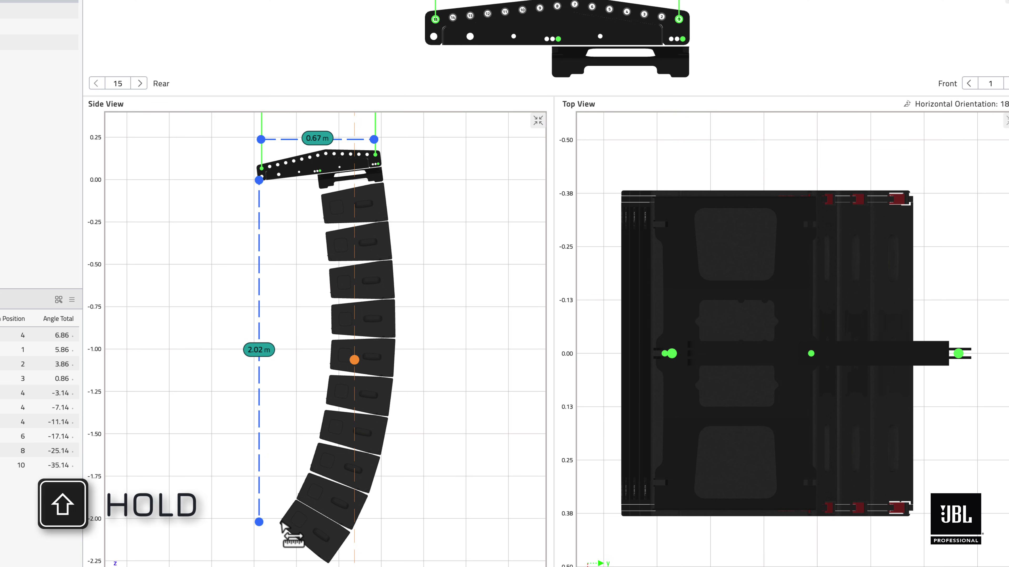